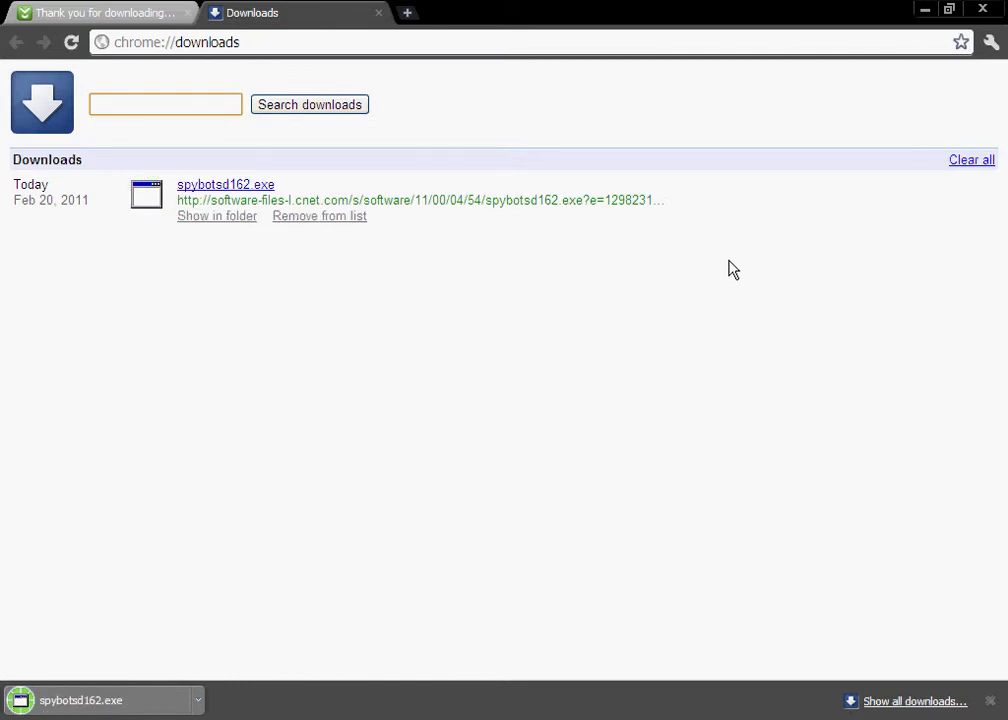
# Clear the entire downloads list and close the browser
pyautogui.click(967, 161)
pyautogui.click(984, 9)
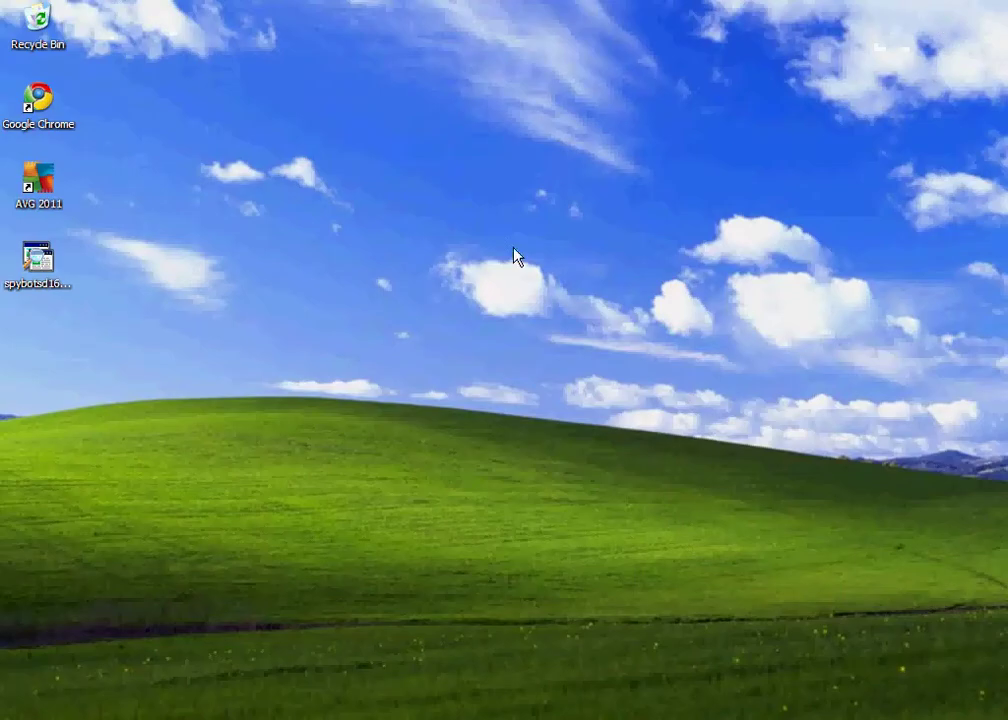
# Move spybotsd162.exe to an open area of the desktop and launch its setup in English
pyautogui.moveTo(45, 267); pyautogui.dragTo(505, 187)
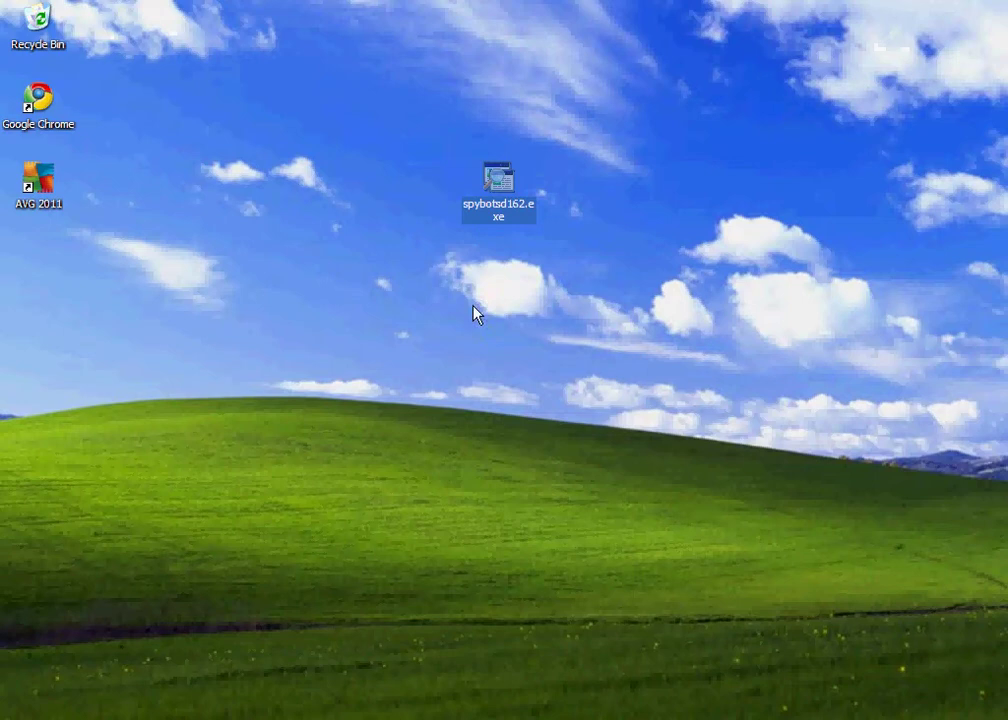
pyautogui.doubleClick(496, 190)
pyautogui.click(556, 388)
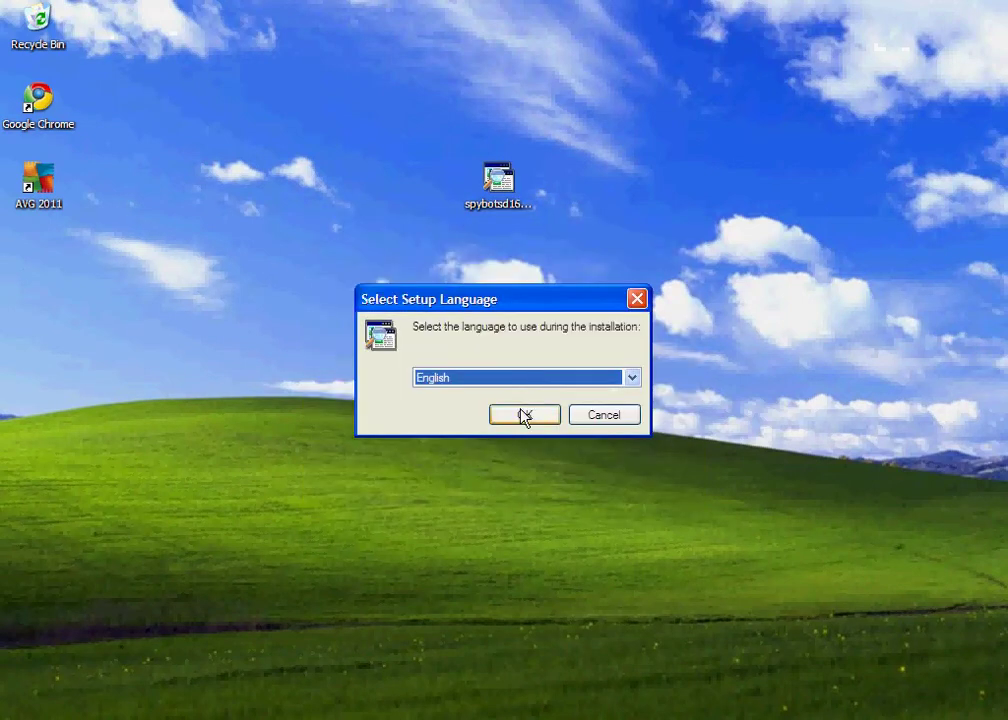
pyautogui.click(524, 415)
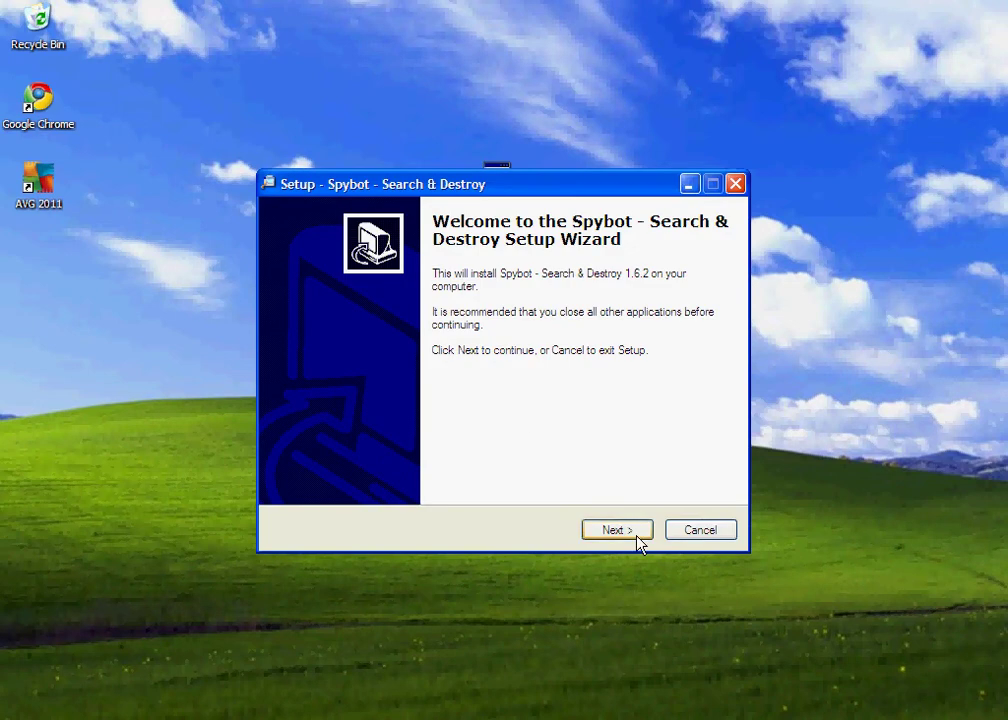
# Accept the license agreement and keep the default destination folder C:\Program Files\Spybot - Search & Destroy
pyautogui.click(625, 532)
pyautogui.click(306, 469)
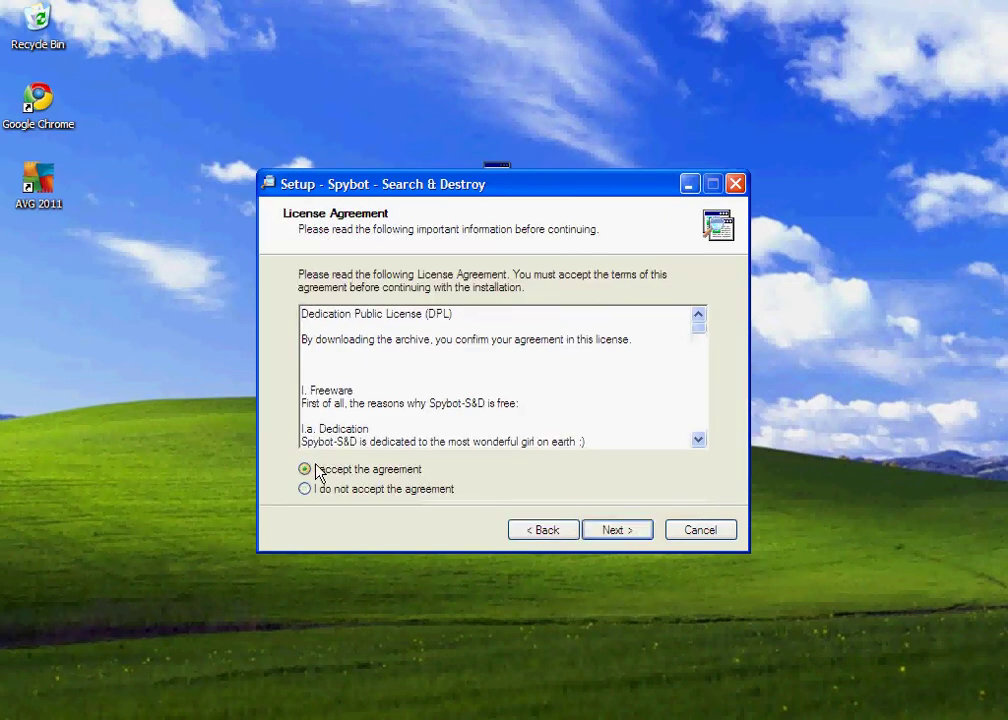
pyautogui.click(606, 530)
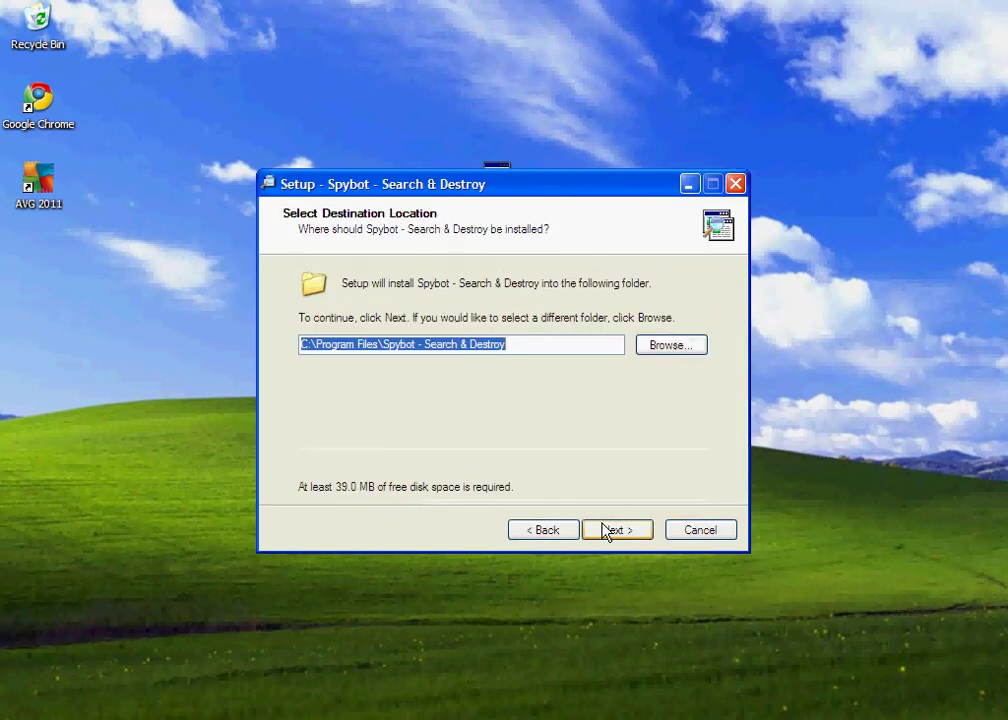
pyautogui.click(606, 530)
# Include the Explorer file scan plugin component and exclude Additional languages and Skins to change appearance
pyautogui.click(308, 432)
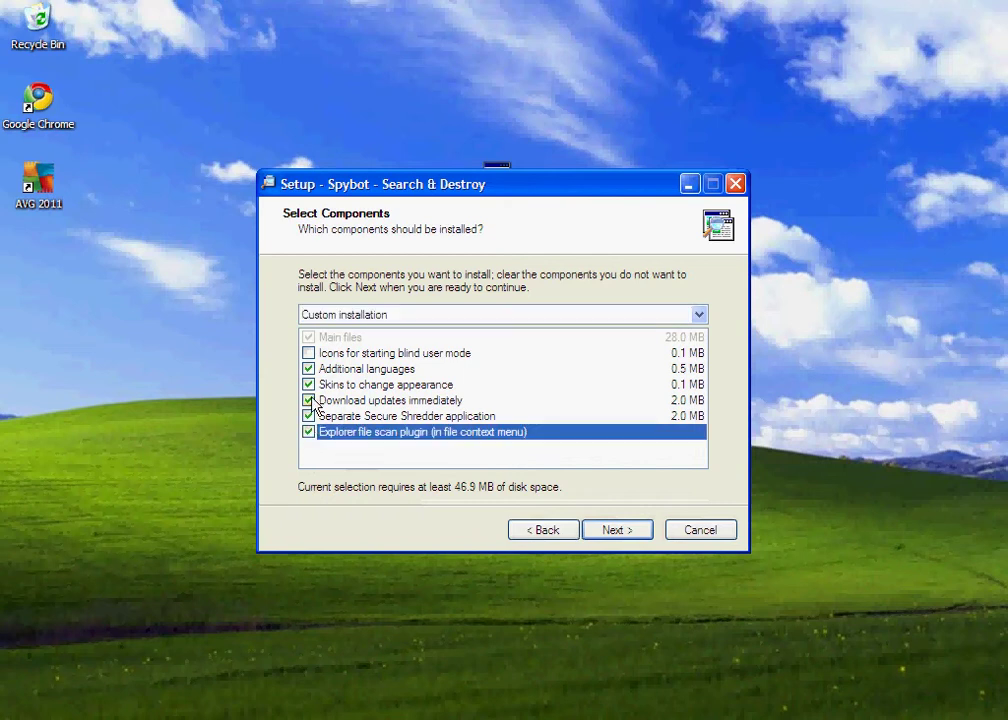
pyautogui.click(308, 369)
pyautogui.click(309, 384)
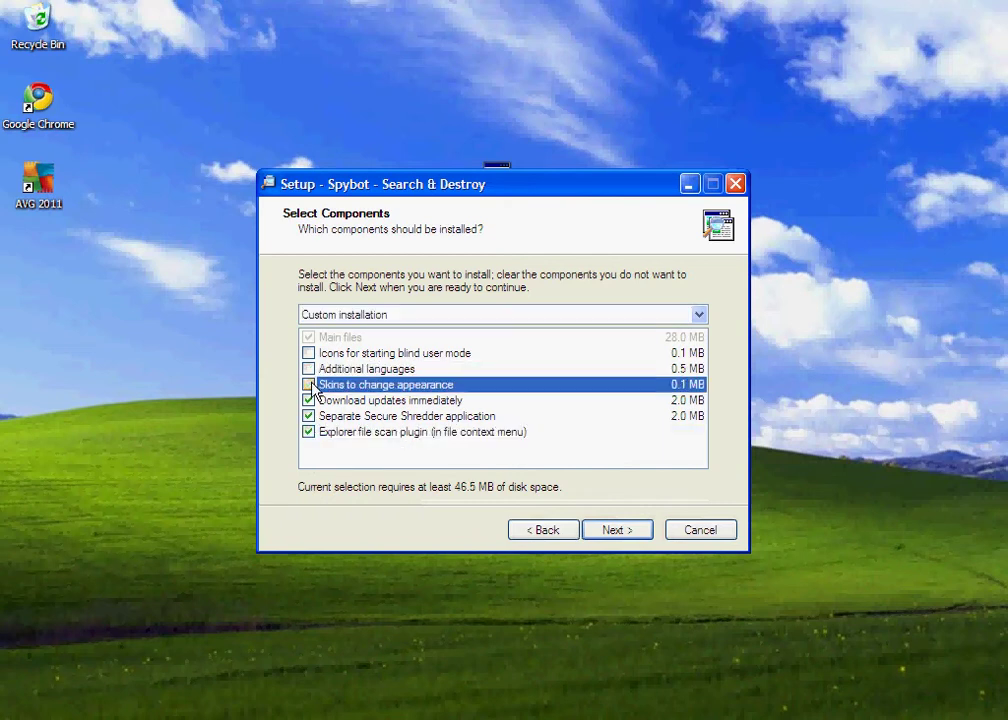
pyautogui.click(615, 532)
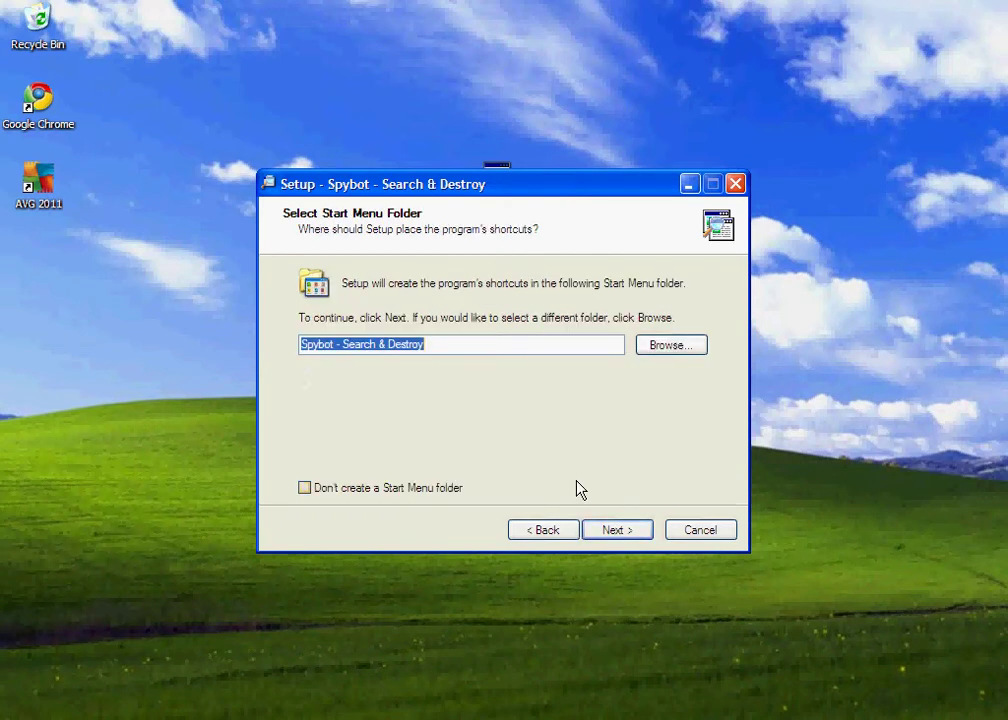
# Opt out of creating a Start Menu folder and toggle the Quick Launch icon and Internet Explorer protection (SDHelper) tasks
pyautogui.click(305, 488)
pyautogui.click(588, 532)
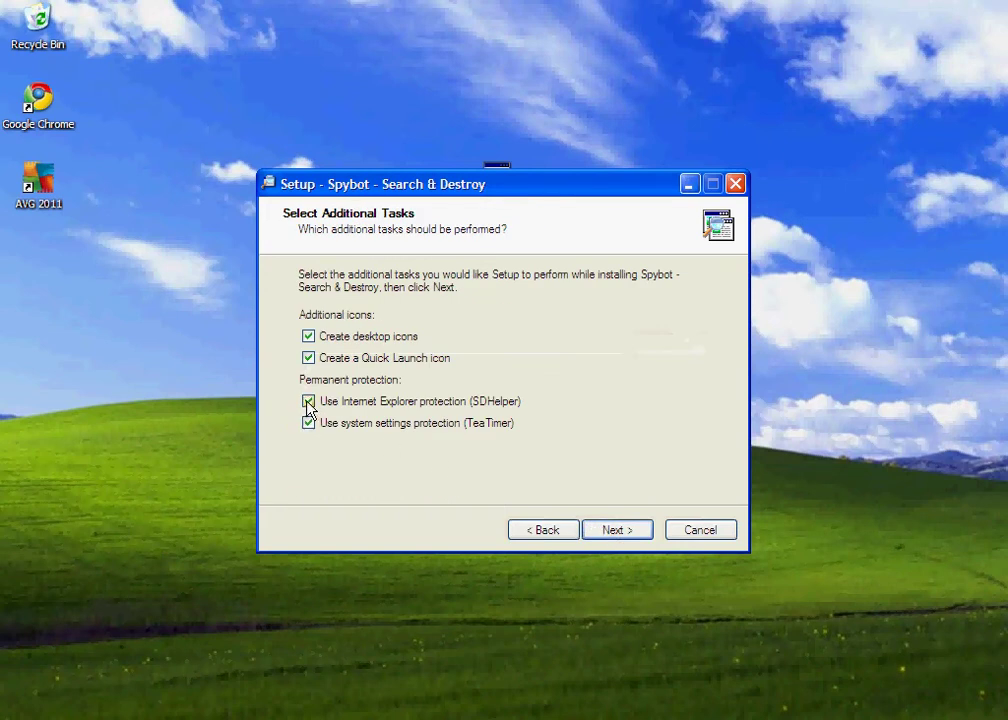
pyautogui.click(309, 359)
pyautogui.click(309, 402)
# Install Spybot - Search & Destroy and finish setup with SpybotSD.exe and TeaTimer.exe set to run
pyautogui.click(610, 531)
pyautogui.click(612, 531)
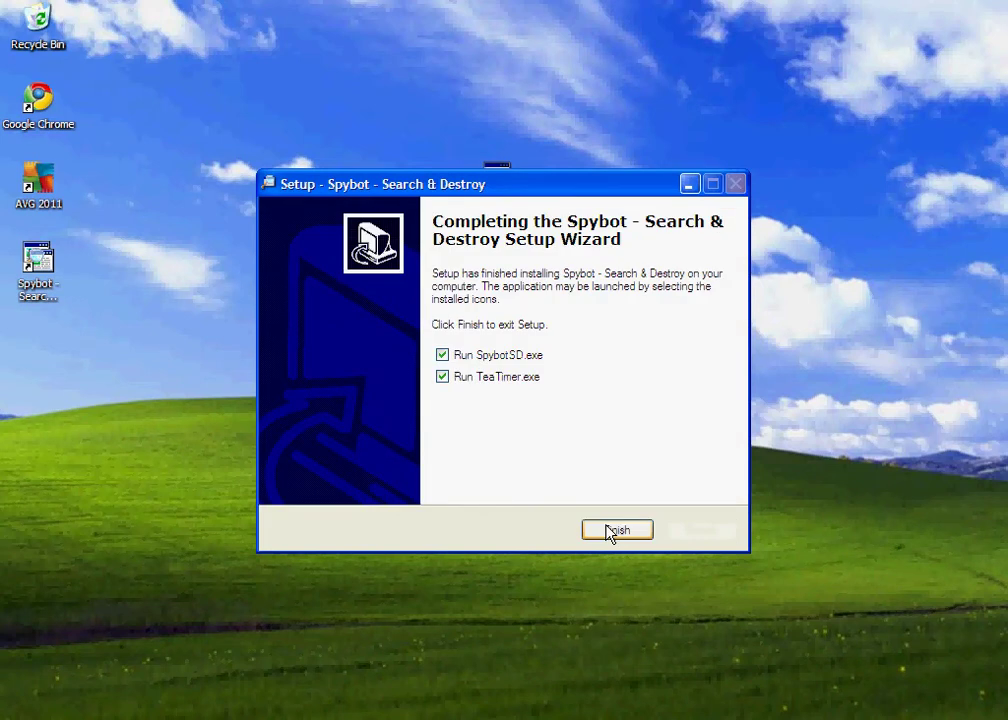
pyautogui.click(612, 531)
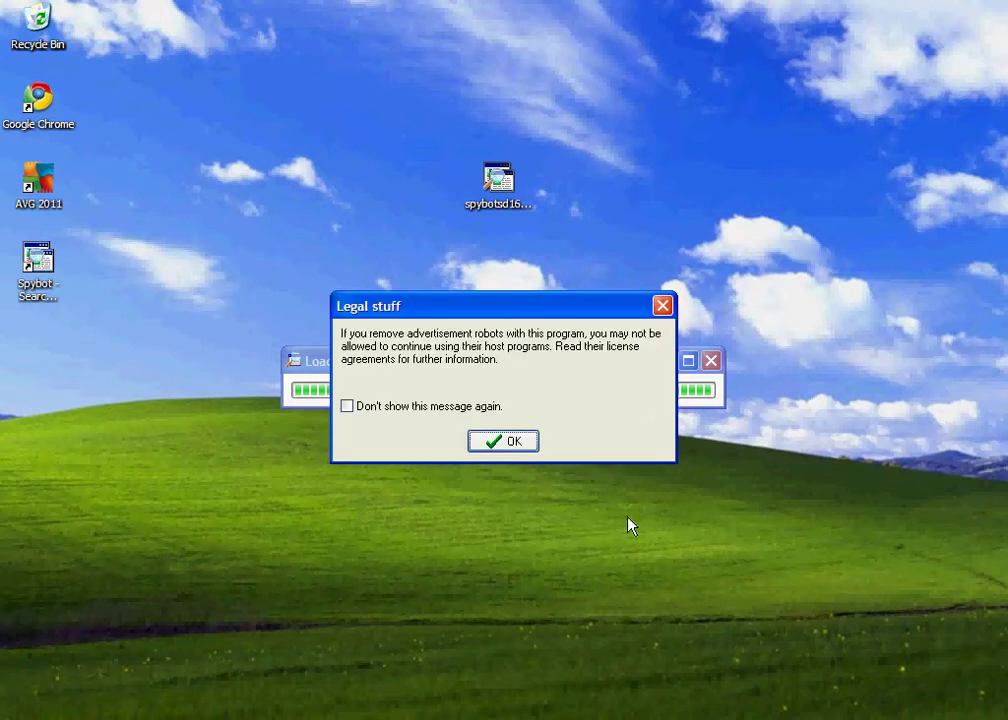
# Dismiss the legal notice and the update reminder, opting not to see either of them again
pyautogui.click(428, 410)
pyautogui.click(495, 443)
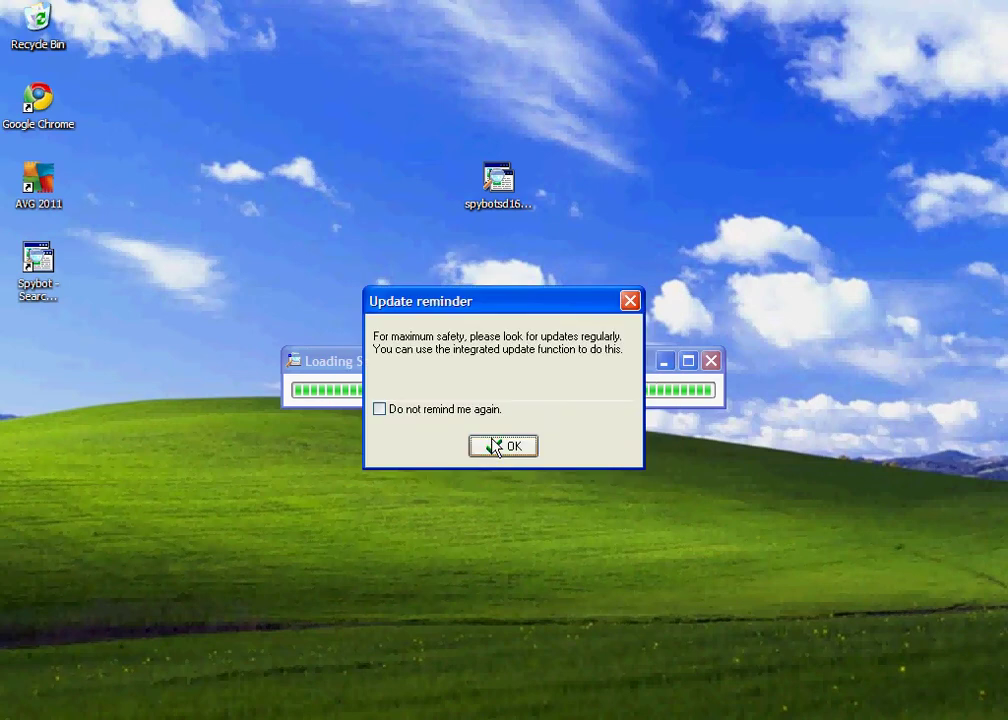
pyautogui.click(443, 416)
pyautogui.click(508, 447)
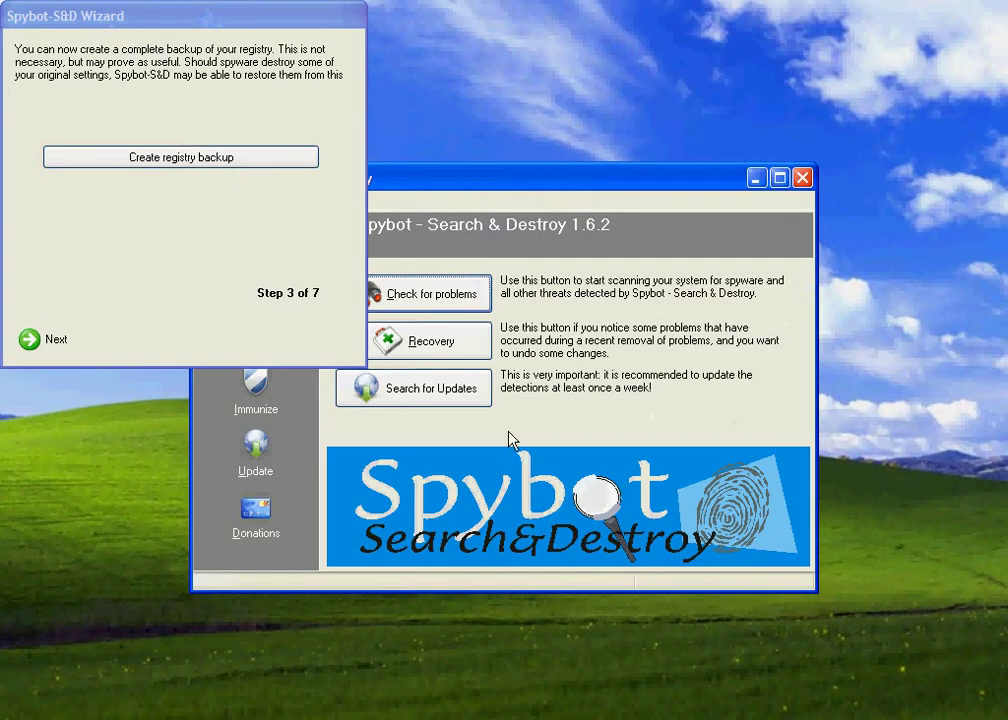
# Create a complete registry backup in the Spybot-S&D Wizard and continue to the updates page
pyautogui.click(178, 159)
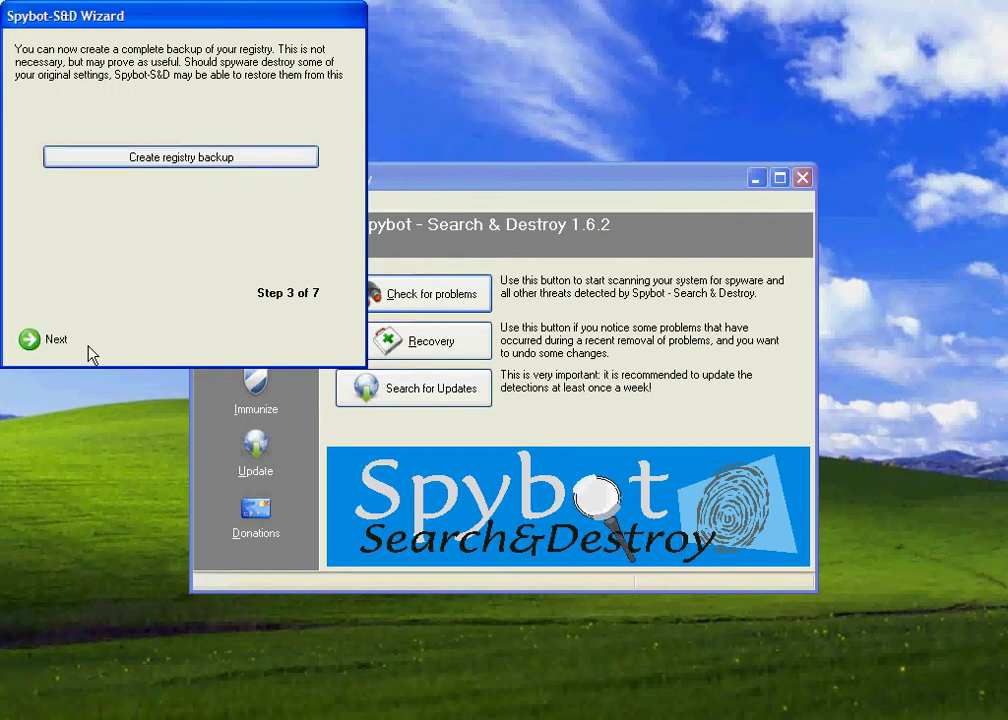
pyautogui.click(50, 341)
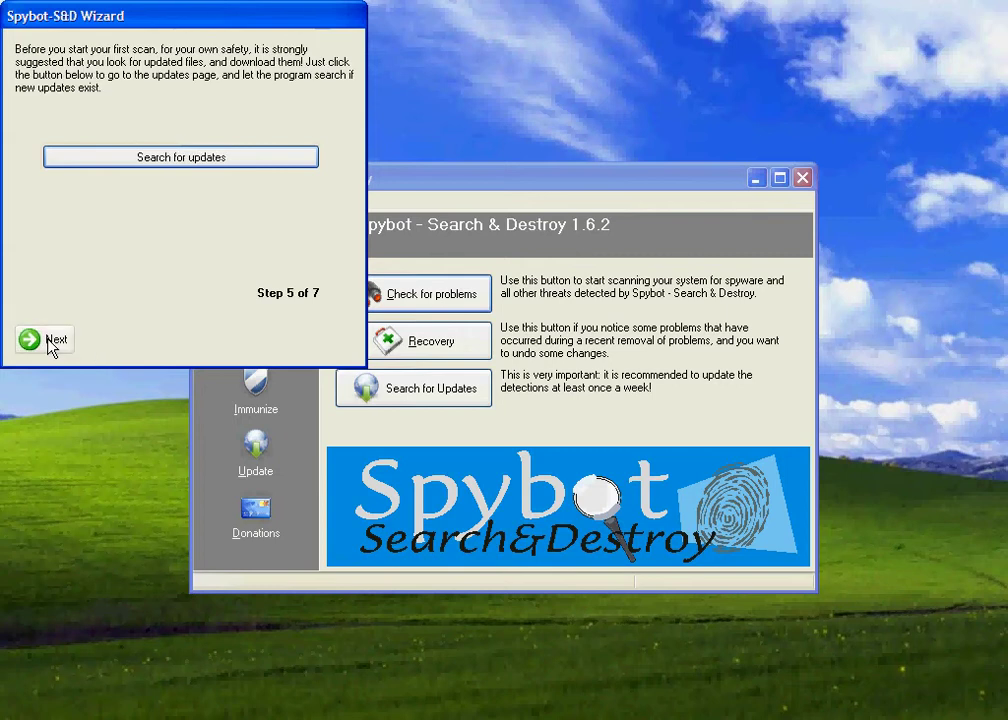
# Search for updates and choose ComputerFixerTools.com (USA) as the download mirror
pyautogui.click(188, 160)
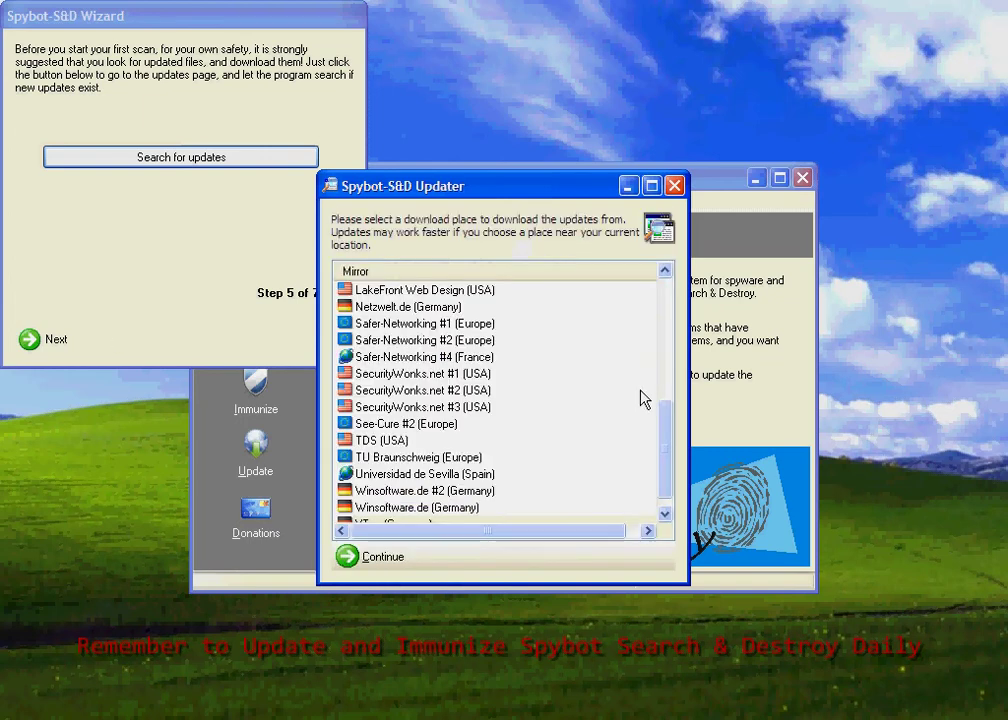
pyautogui.moveTo(657, 428); pyautogui.dragTo(650, 299)
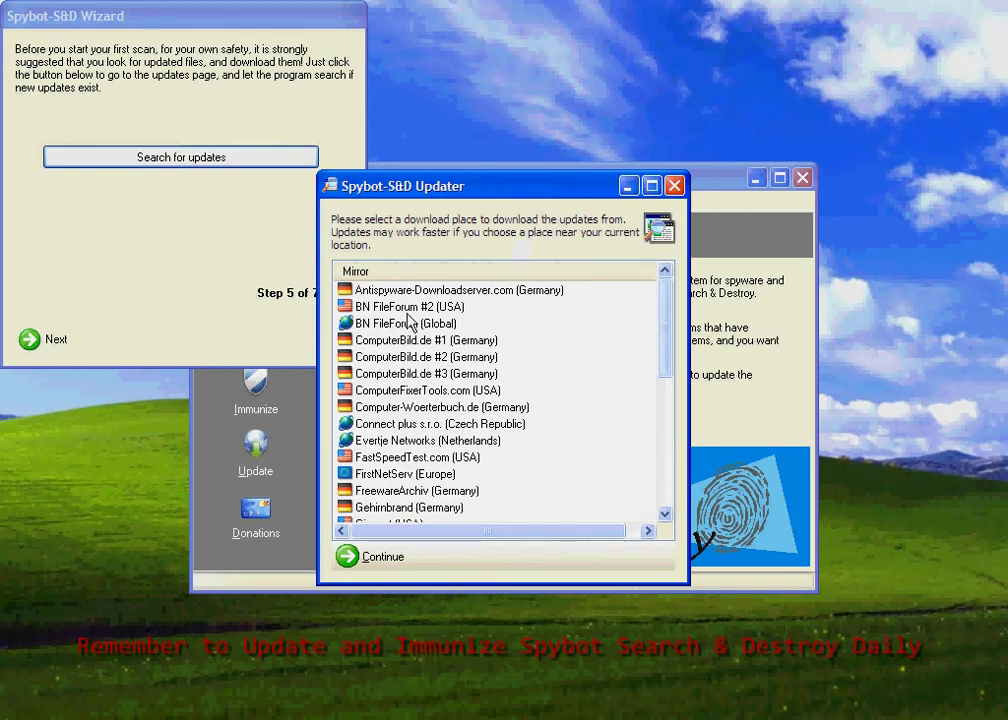
pyautogui.click(402, 390)
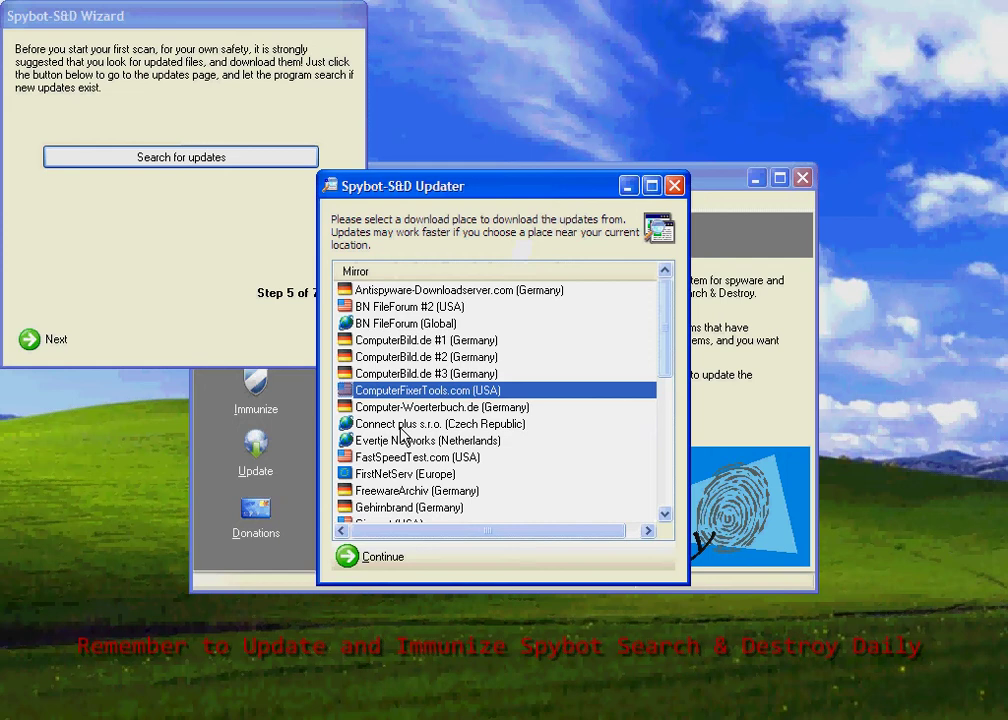
pyautogui.click(378, 560)
# Download all listed updates, including the English descriptions and Startup info files, and exit the updater
pyautogui.click(238, 418)
pyautogui.click(238, 436)
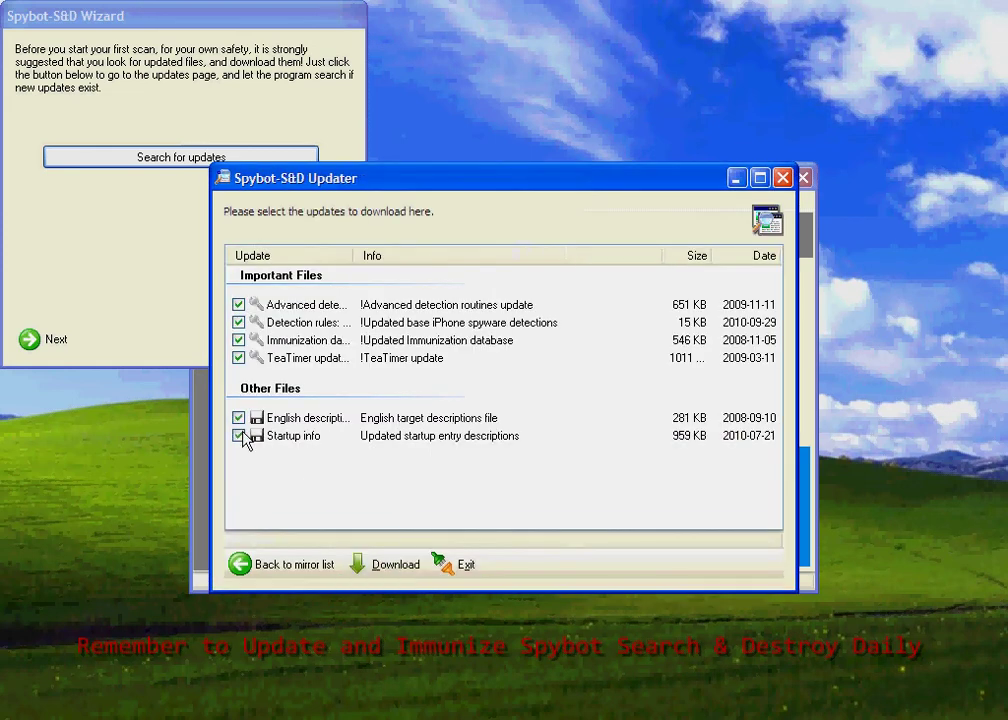
pyautogui.click(366, 566)
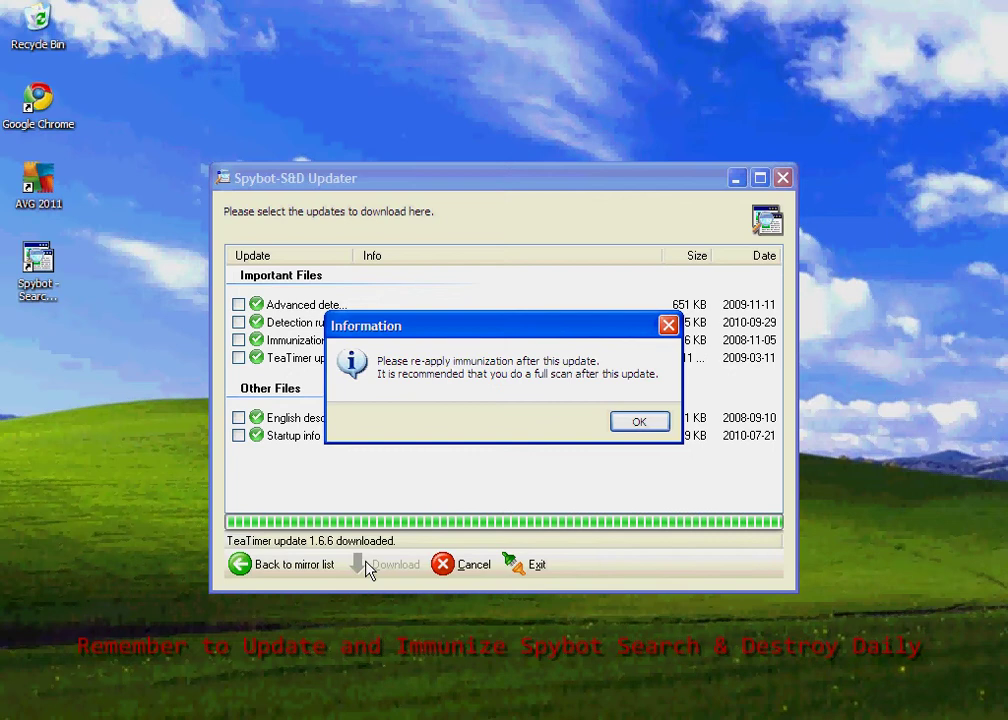
pyautogui.click(643, 422)
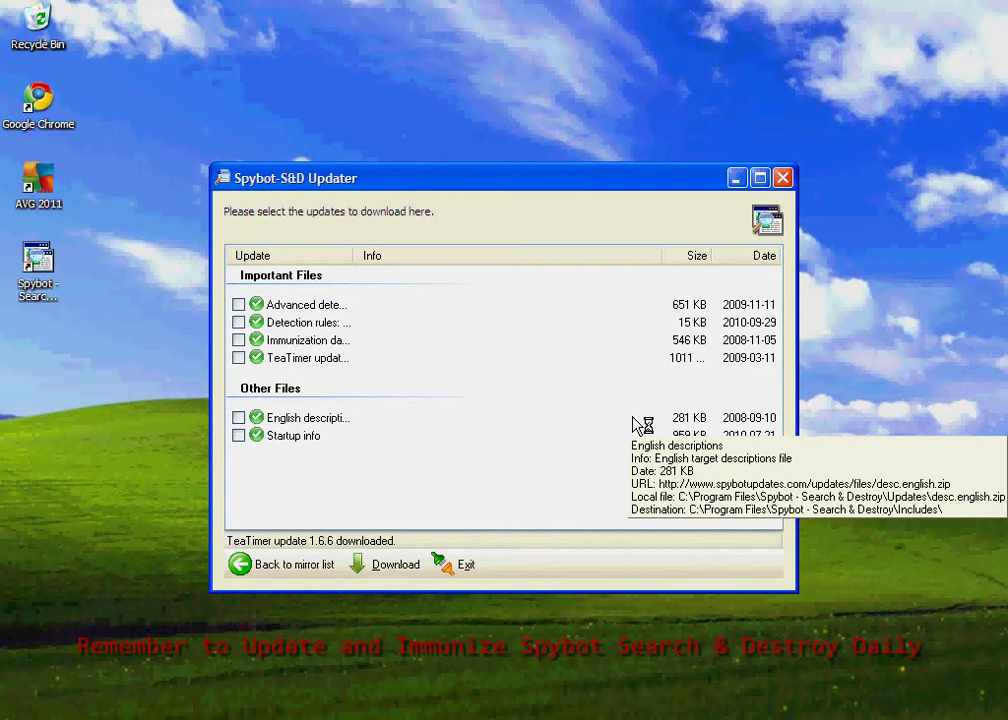
pyautogui.click(468, 566)
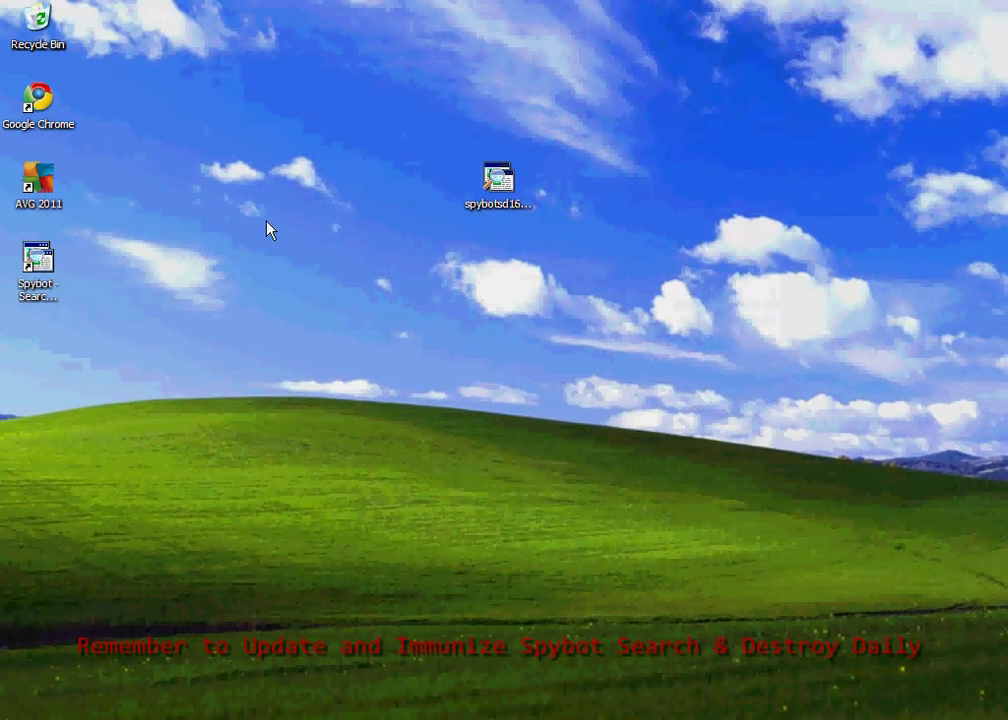
# Relaunch Spybot - Search & Destroy from the desktop and dismiss the legal notice so it does not show again
pyautogui.click(30, 280)
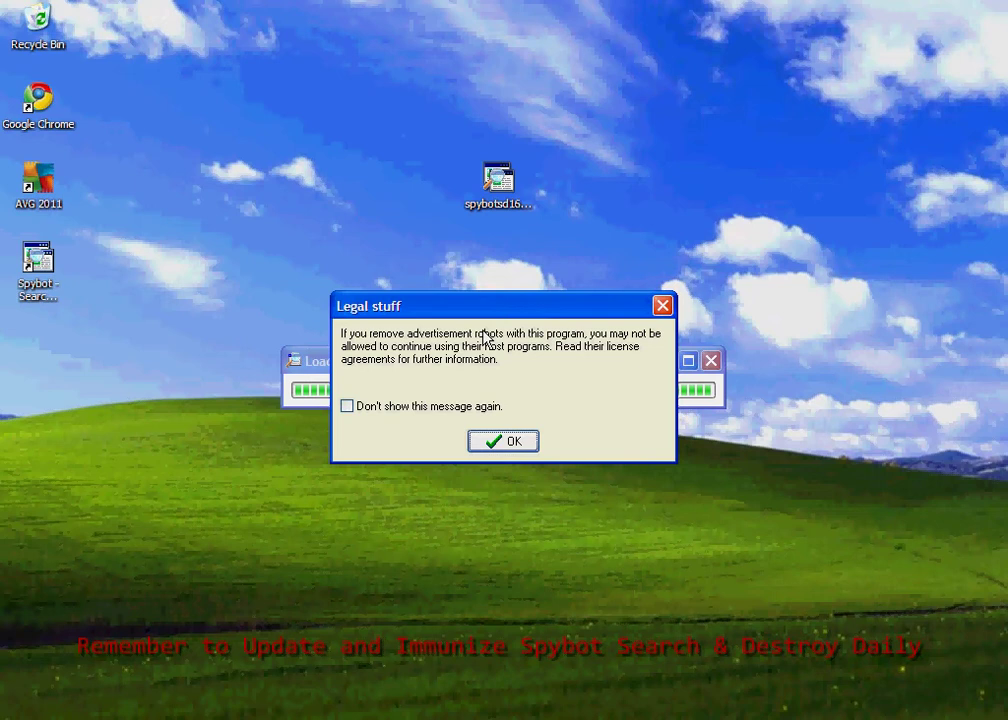
pyautogui.click(425, 406)
pyautogui.click(490, 441)
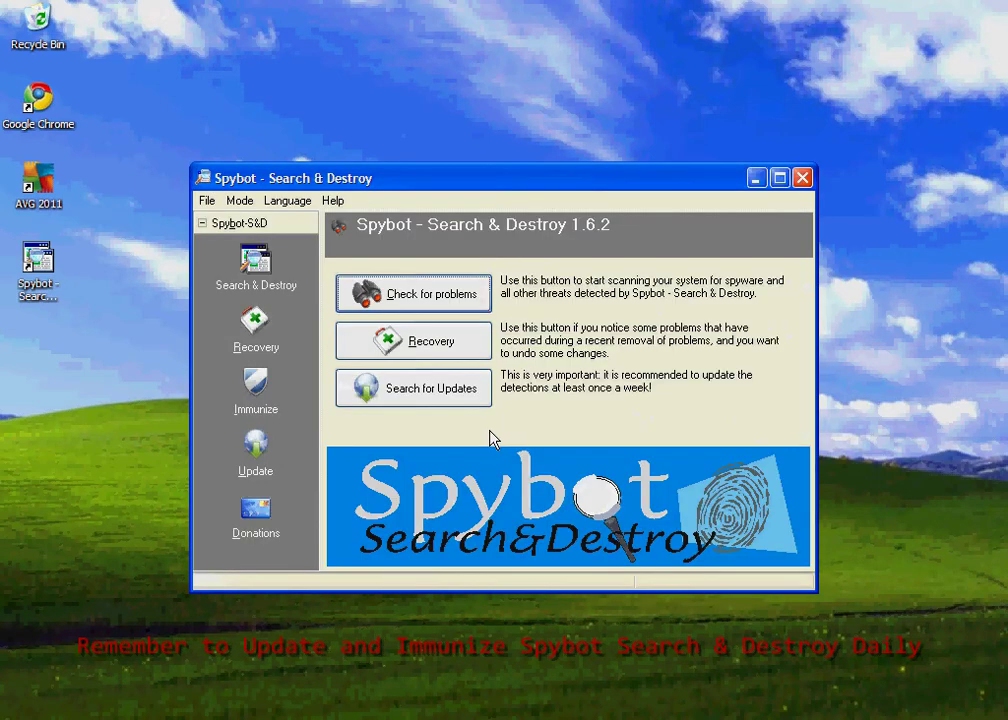
# Immunize all listed browser profiles and return to the Spybot-S&D main page
pyautogui.click(265, 390)
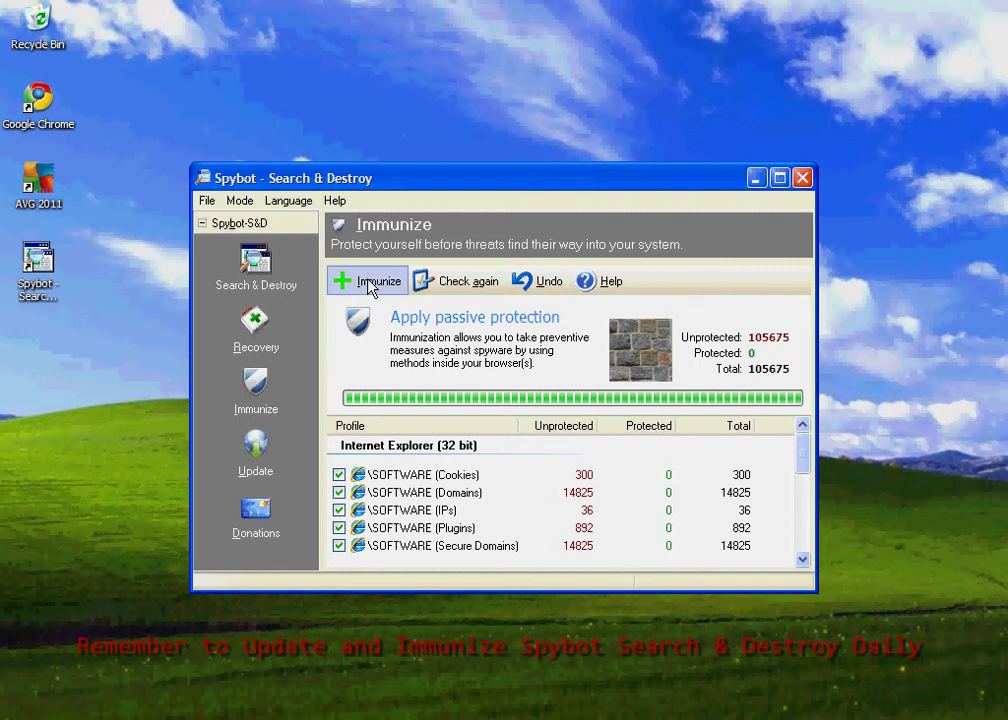
pyautogui.click(372, 284)
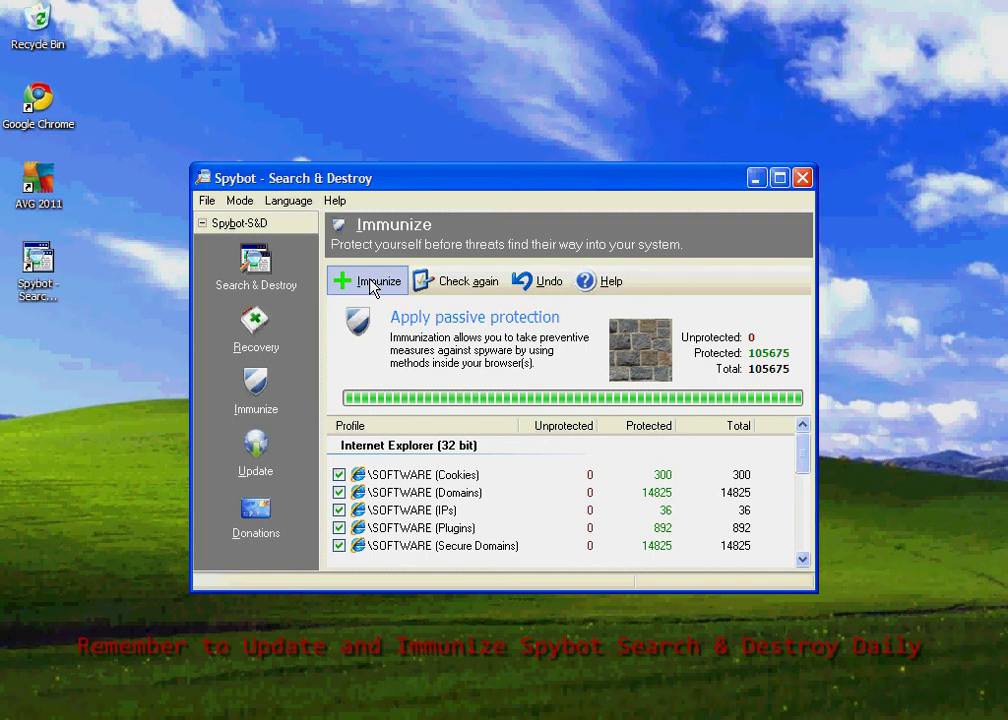
pyautogui.click(289, 272)
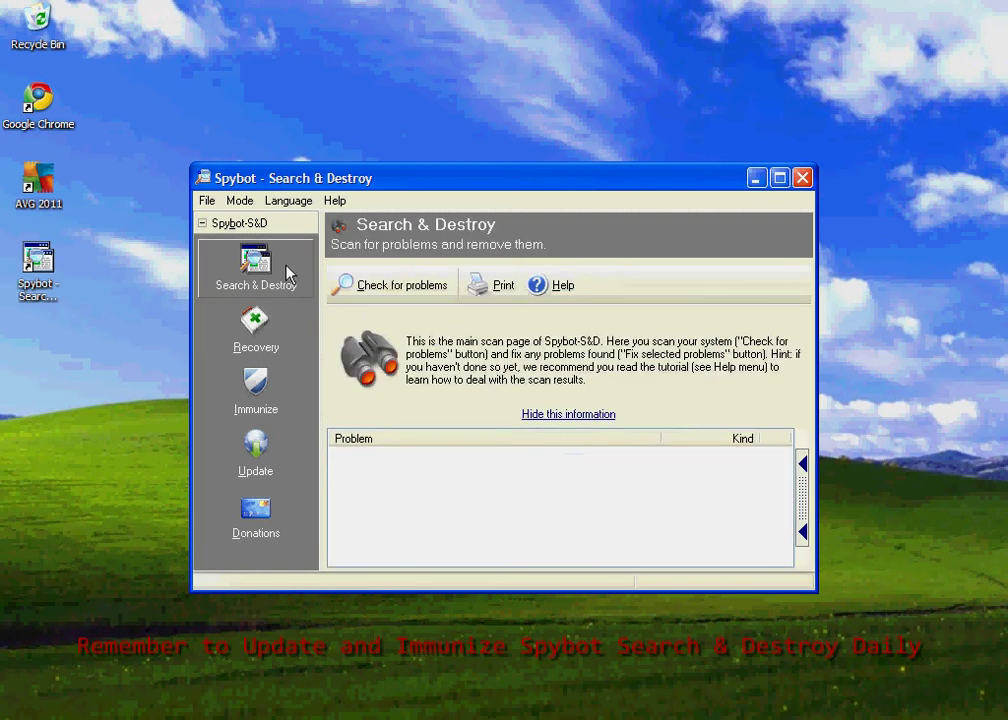
pyautogui.click(236, 221)
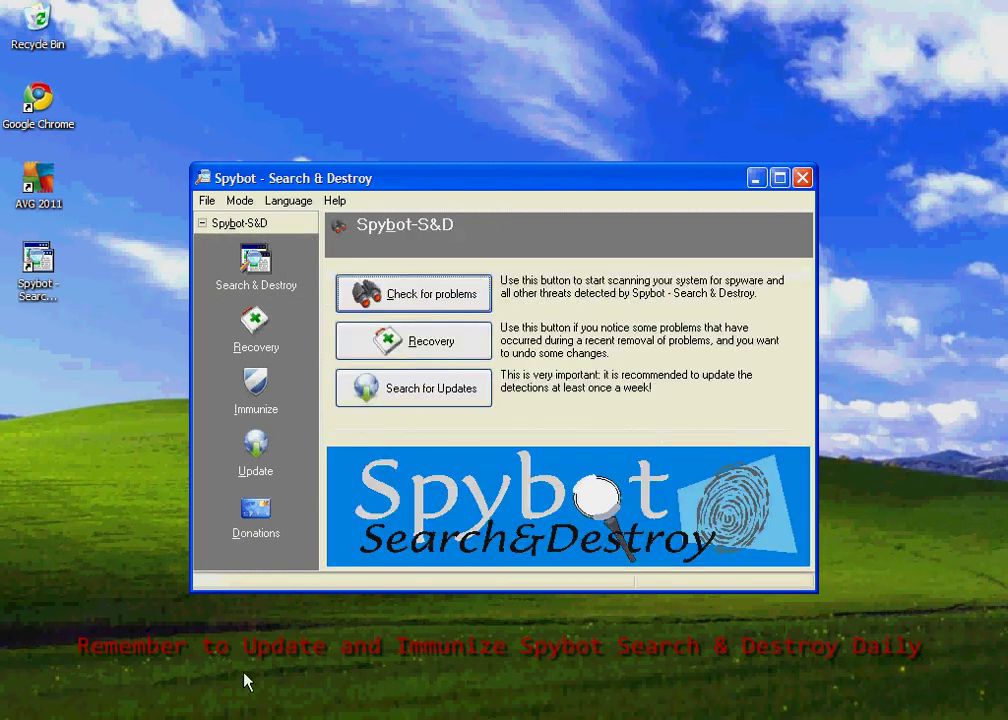
# Switch to Notepad, read the note about the security settings and close it
pyautogui.hotkey('alt', 'Tab')
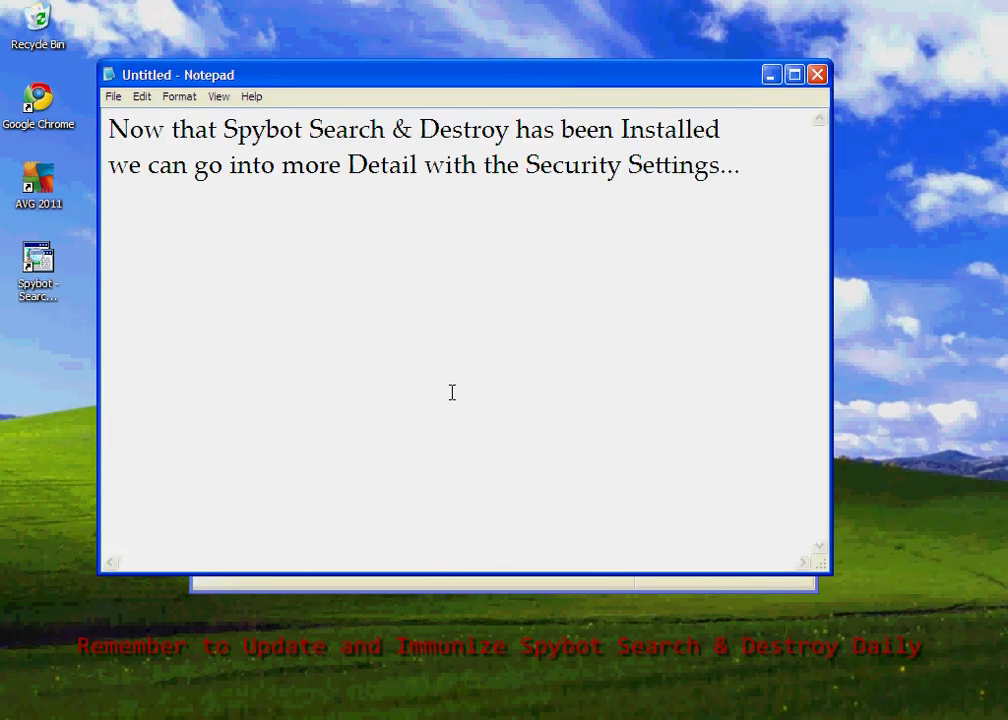
pyautogui.click(821, 83)
pyautogui.click(506, 430)
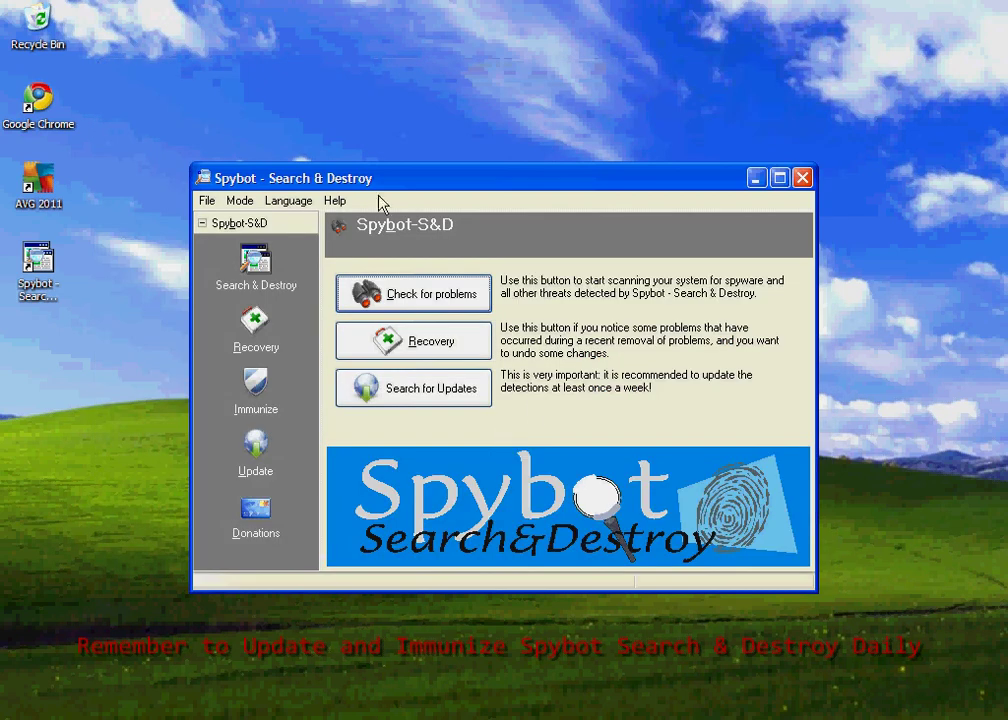
# Switch Spybot to Advanced mode, accepting the warning, and open the Settings section
pyautogui.click(243, 203)
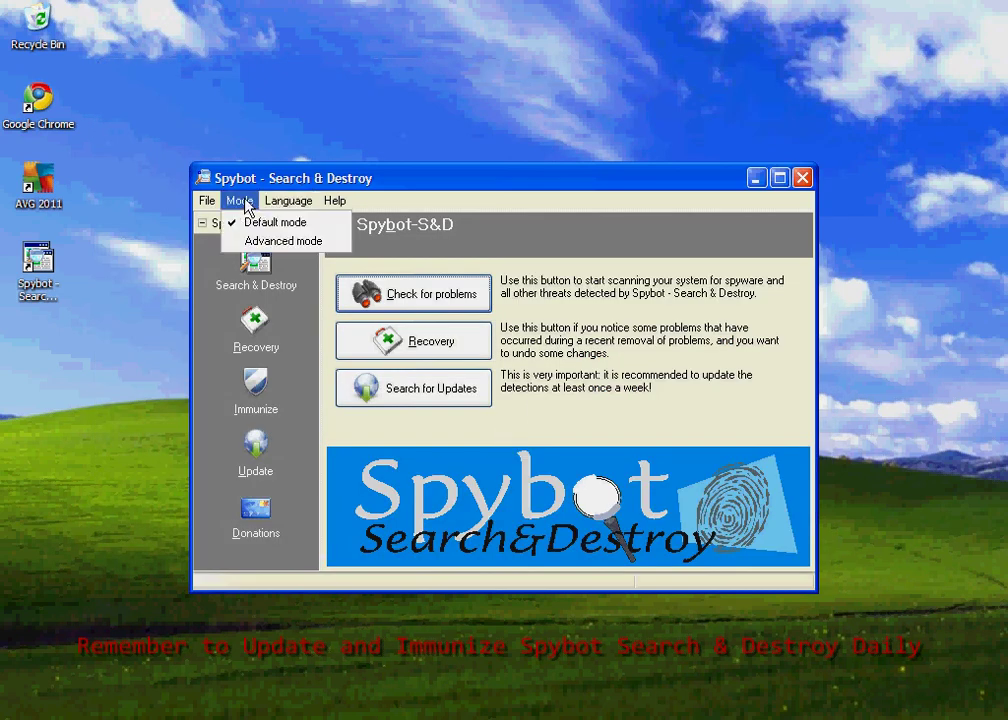
pyautogui.click(285, 242)
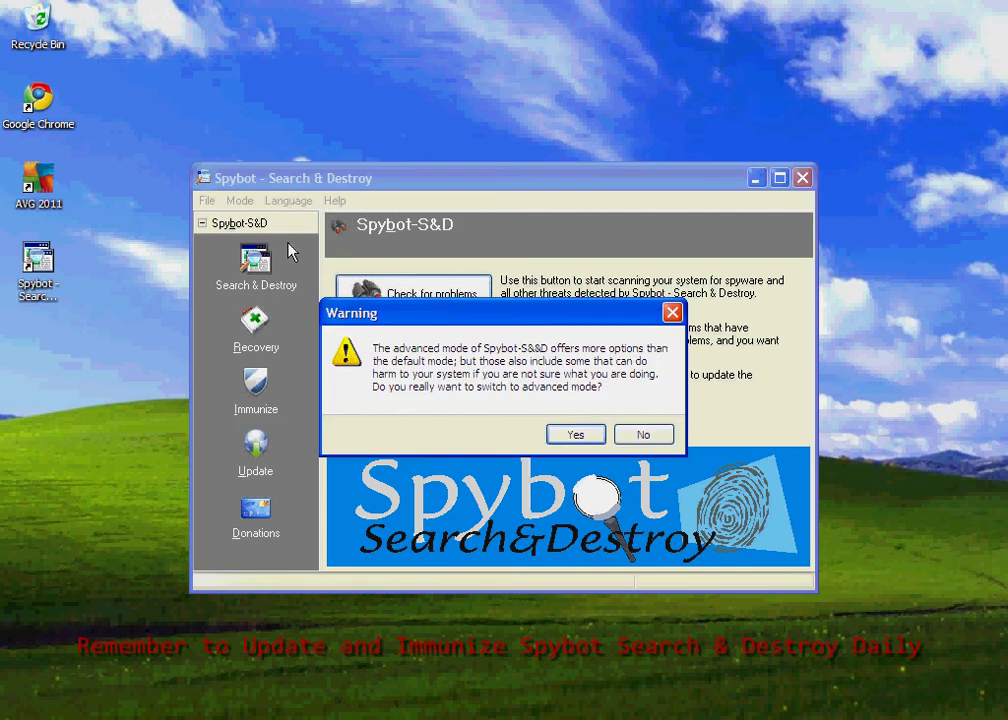
pyautogui.click(578, 435)
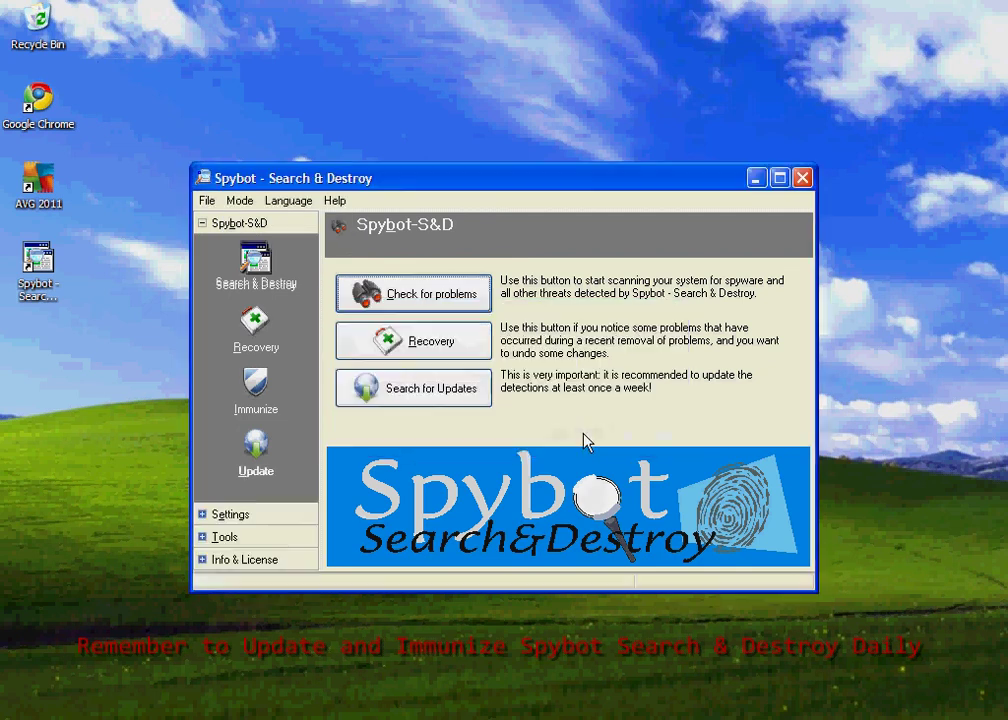
pyautogui.click(250, 516)
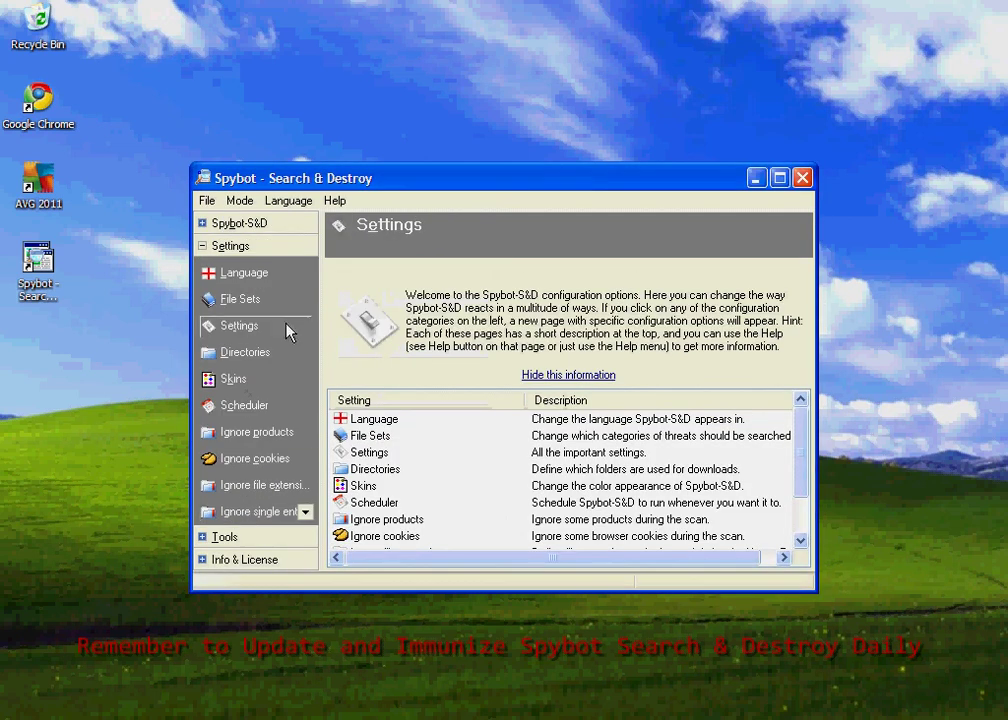
# In the File Sets settings, include the Usage Tracking set with Tracks.uti in the scan
pyautogui.click(229, 302)
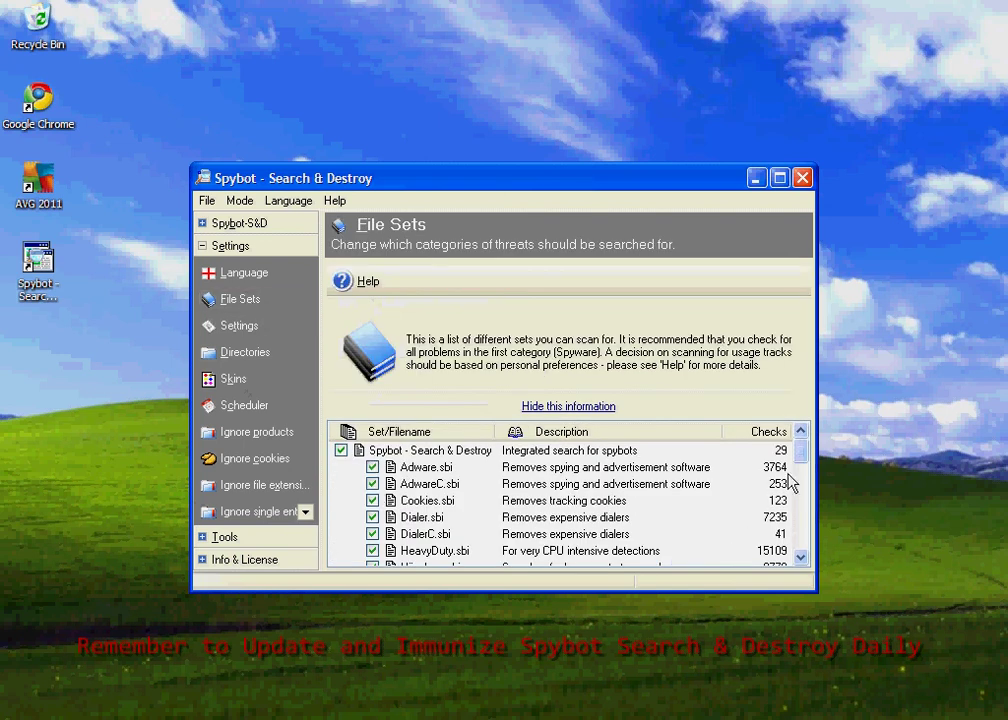
pyautogui.moveTo(794, 459); pyautogui.dragTo(796, 562)
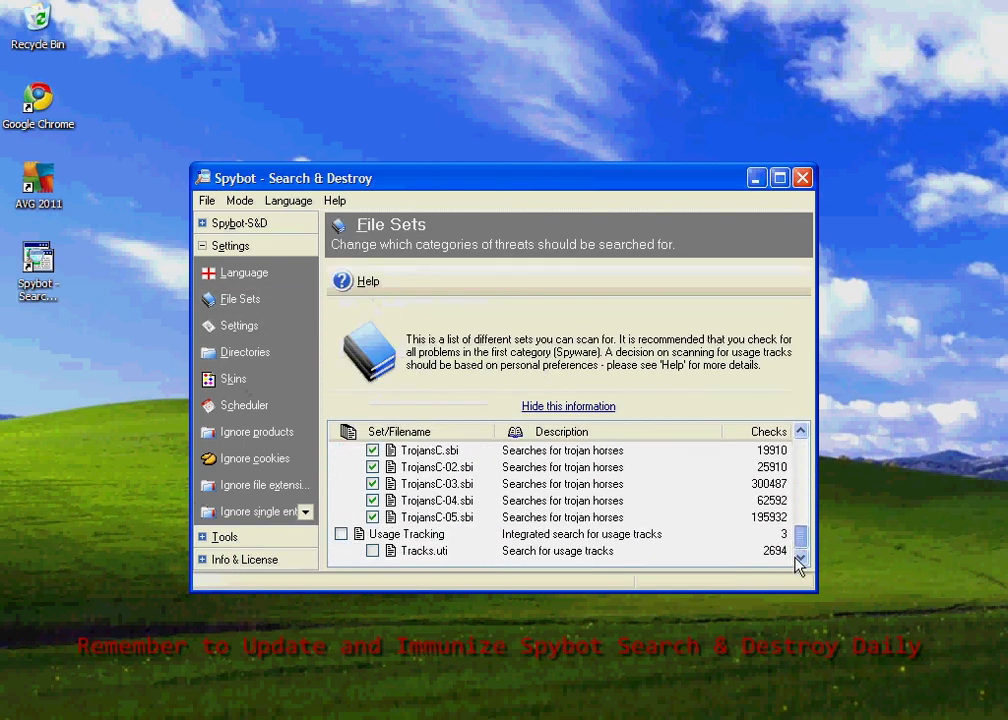
pyautogui.click(372, 550)
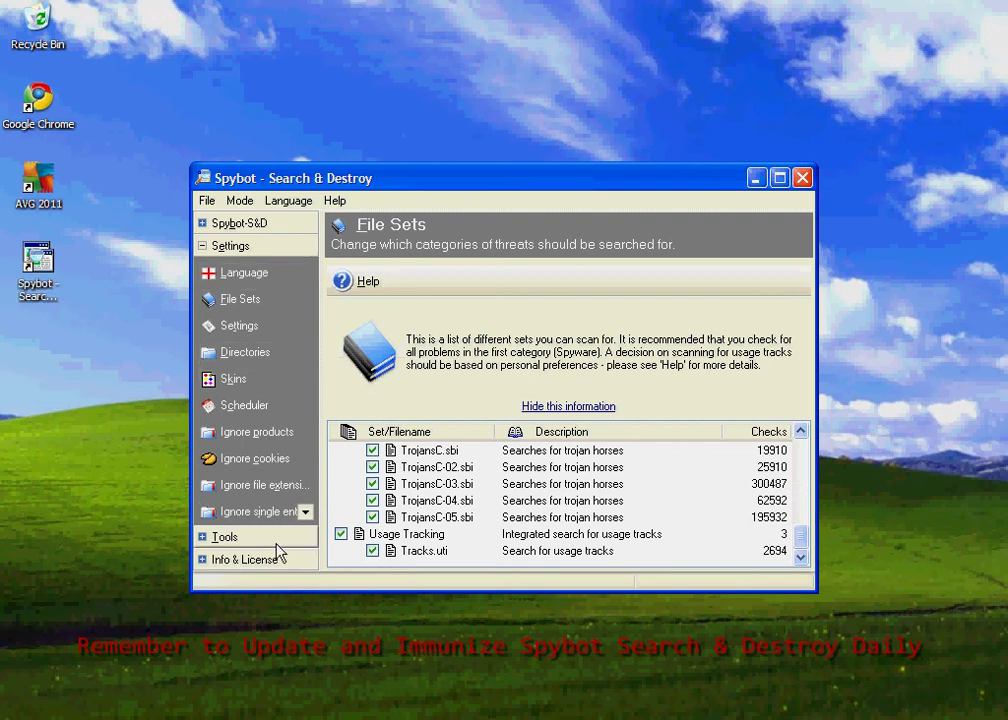
# In the Tools section, enable the Bug Report, ActiveX, BHOs, Browser Pages, Hosts File and Process List tools
pyautogui.click(225, 538)
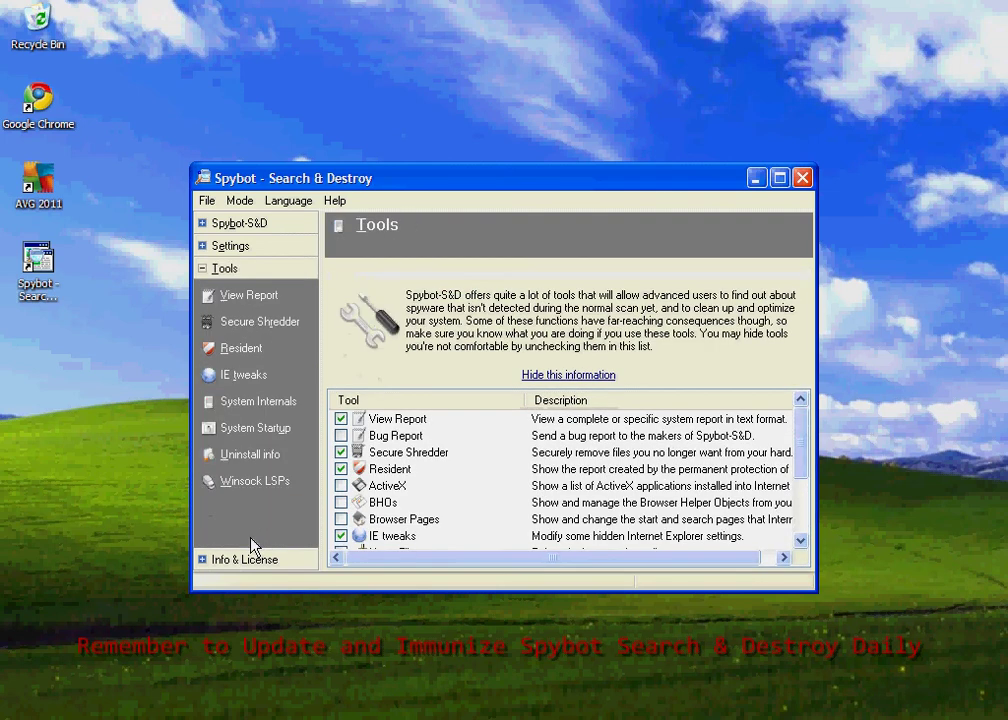
pyautogui.click(341, 435)
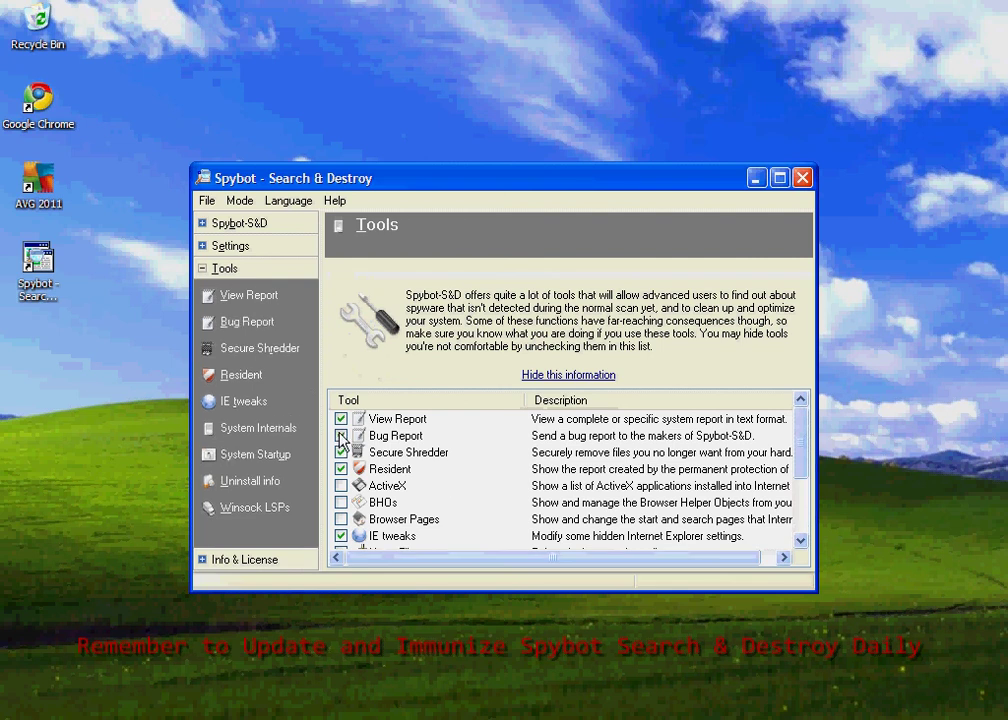
pyautogui.click(341, 485)
pyautogui.click(341, 502)
pyautogui.click(341, 519)
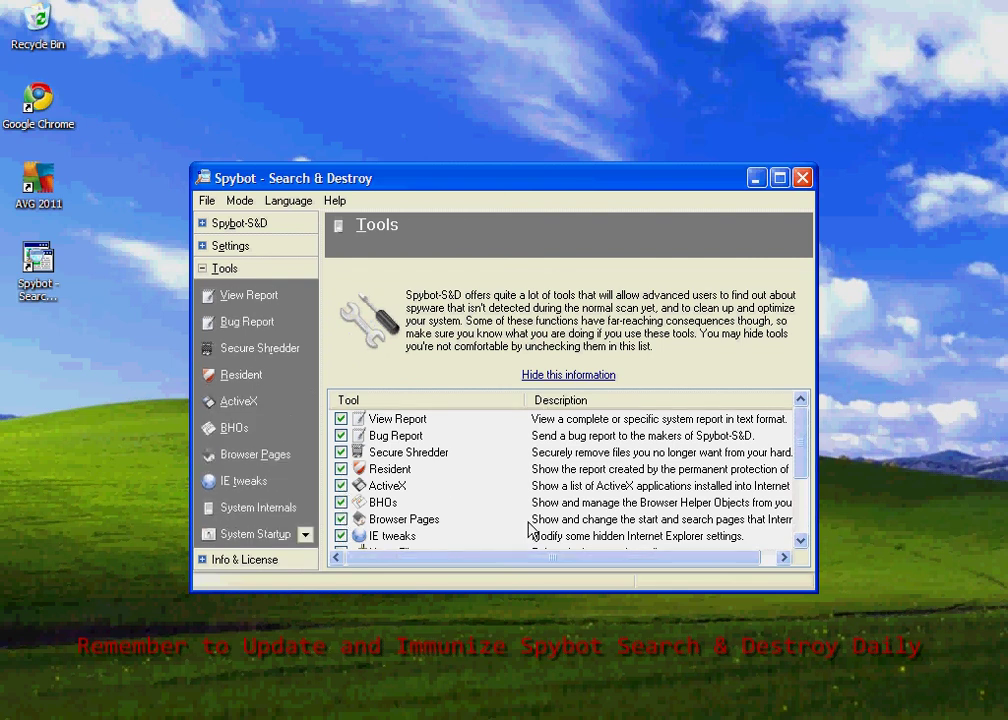
pyautogui.moveTo(808, 455); pyautogui.dragTo(787, 522)
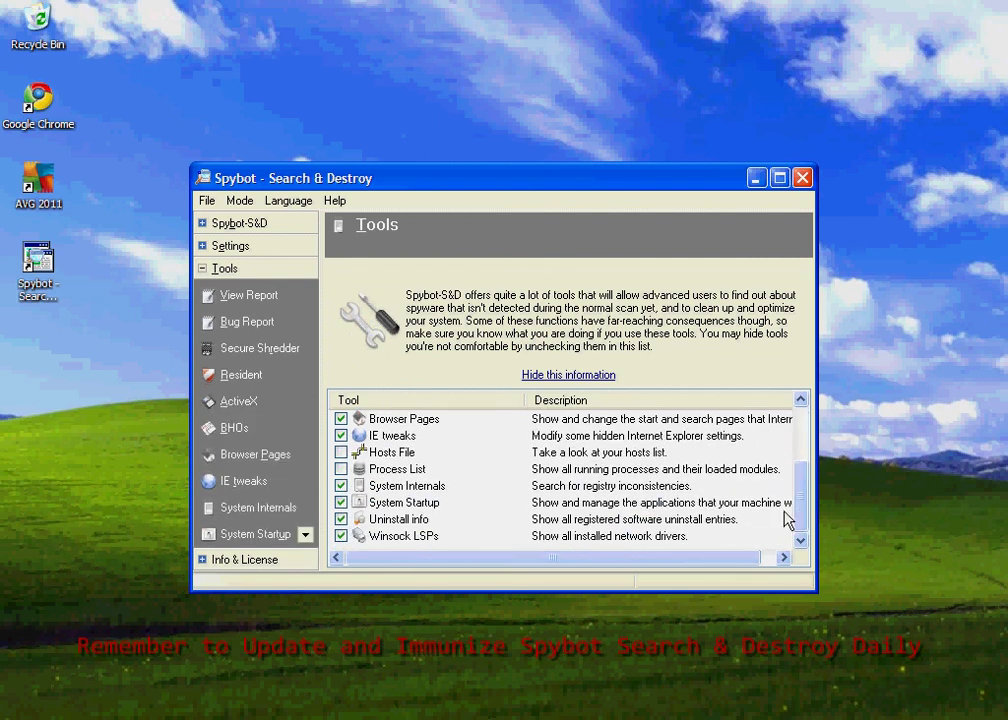
pyautogui.click(341, 452)
pyautogui.click(341, 469)
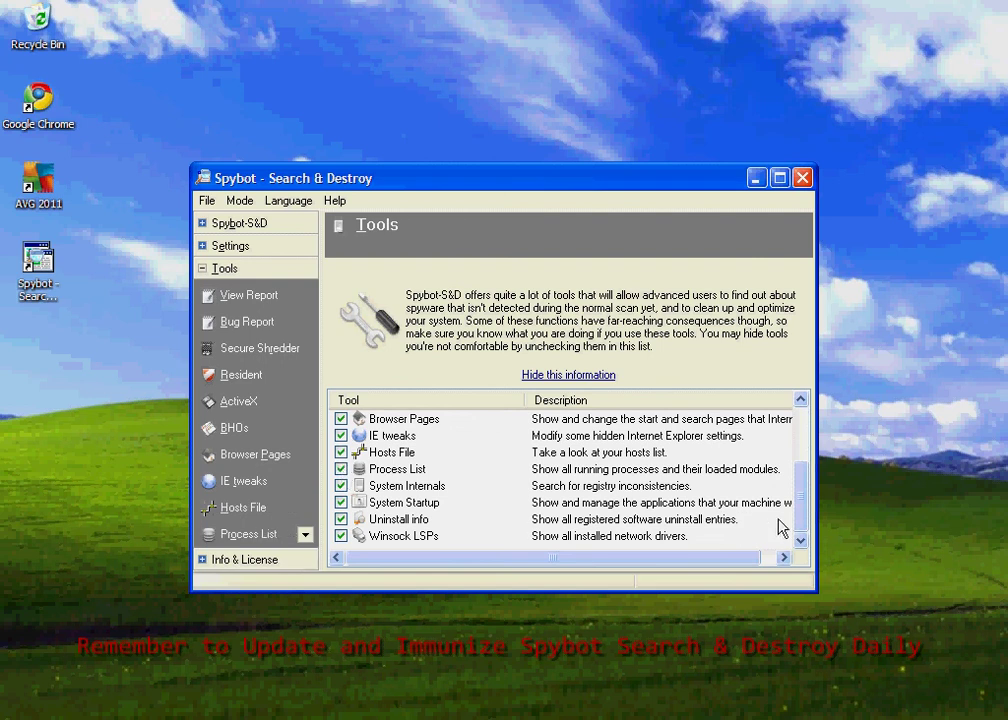
pyautogui.moveTo(800, 520); pyautogui.dragTo(802, 548)
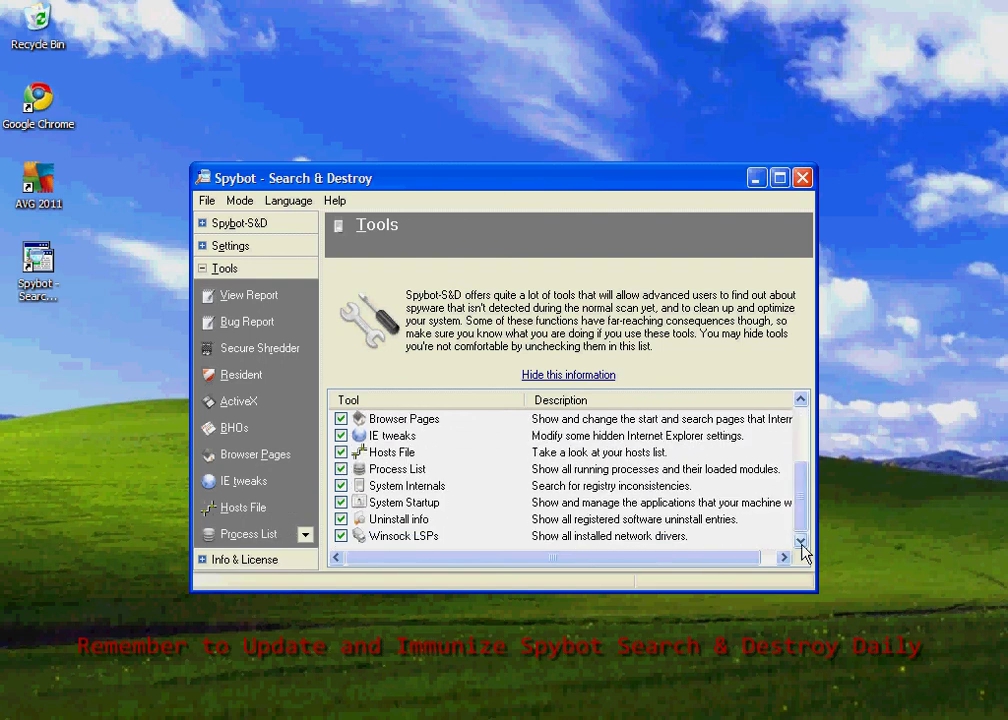
# Configure View Report to include the uninstall list and the list of services in the report
pyautogui.click(262, 296)
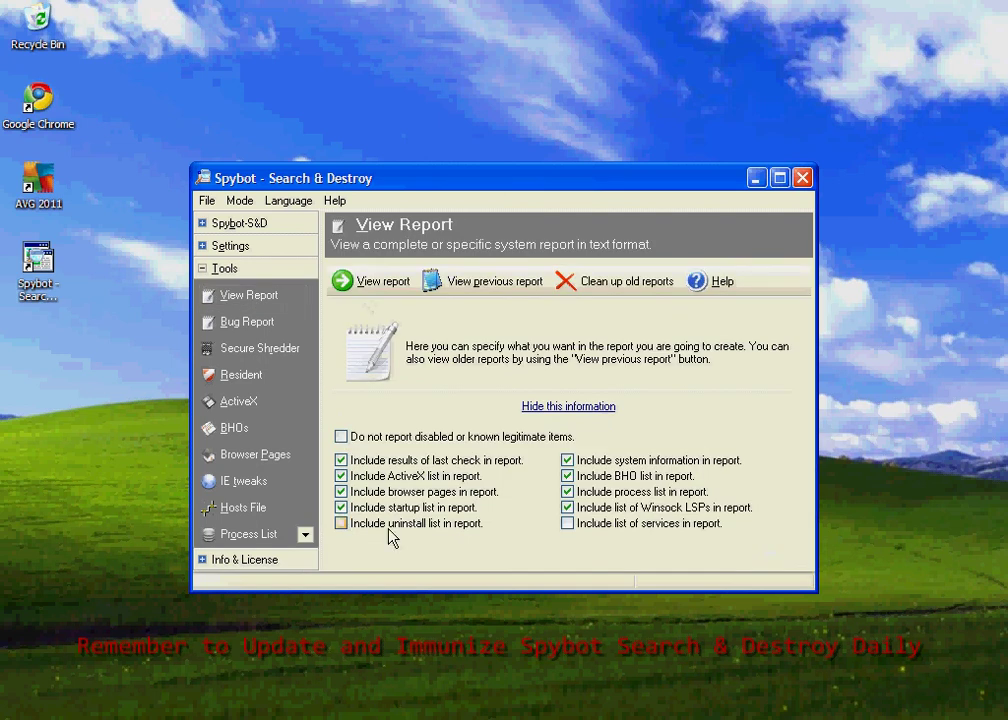
pyautogui.click(341, 523)
pyautogui.click(567, 523)
# Check the locks under IE tweaks, return to the Spybot-S&D main page and close the program
pyautogui.click(232, 483)
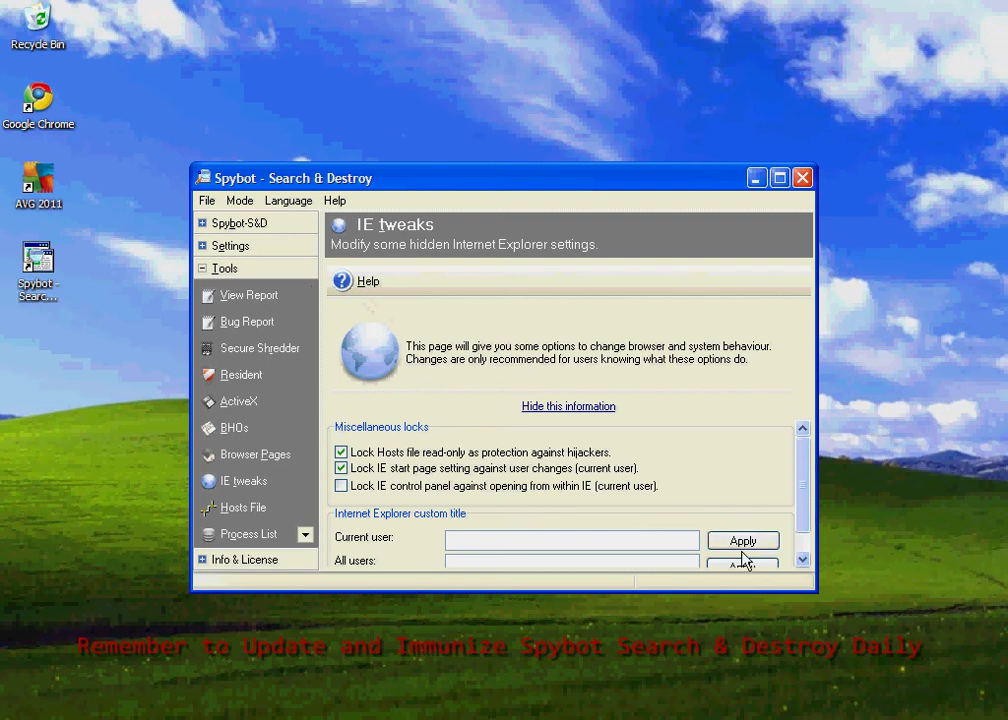
pyautogui.click(250, 226)
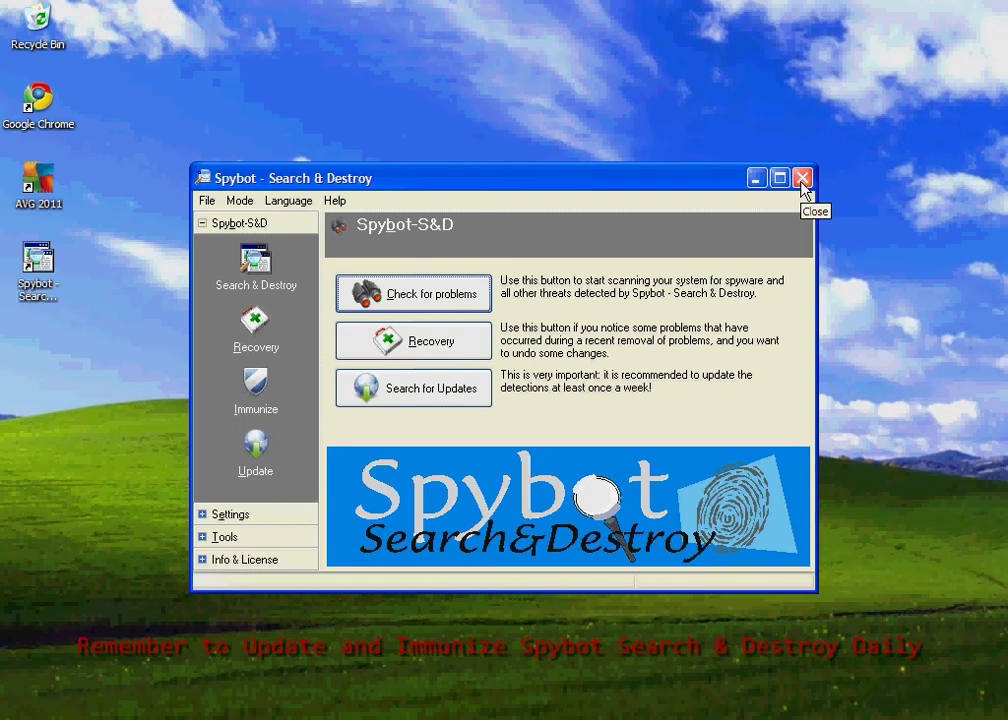
pyautogui.click(802, 184)
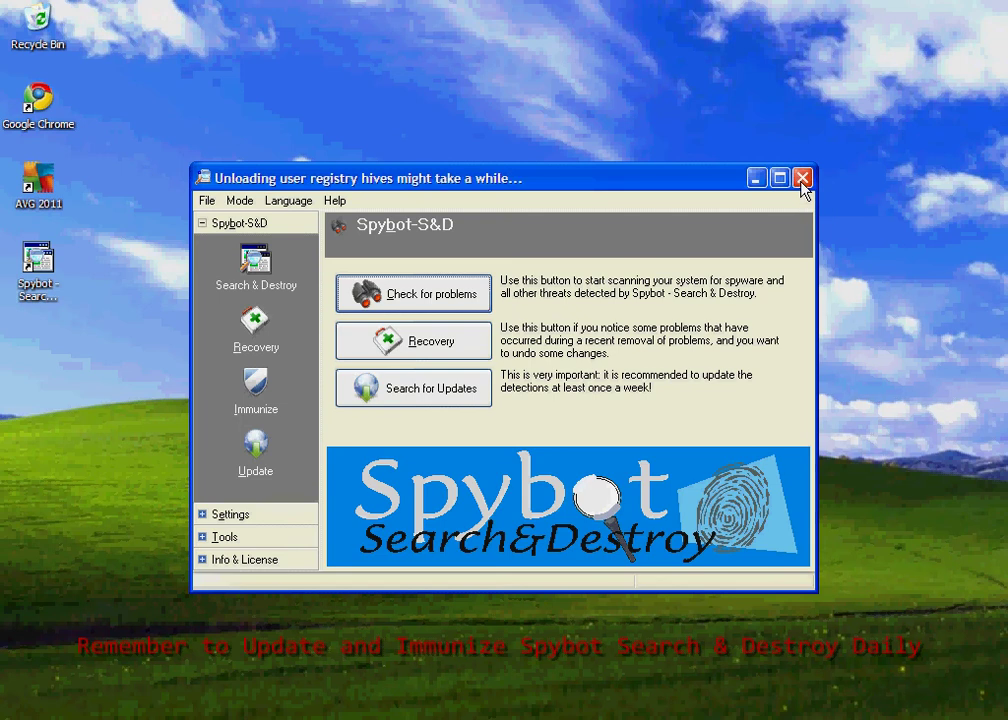